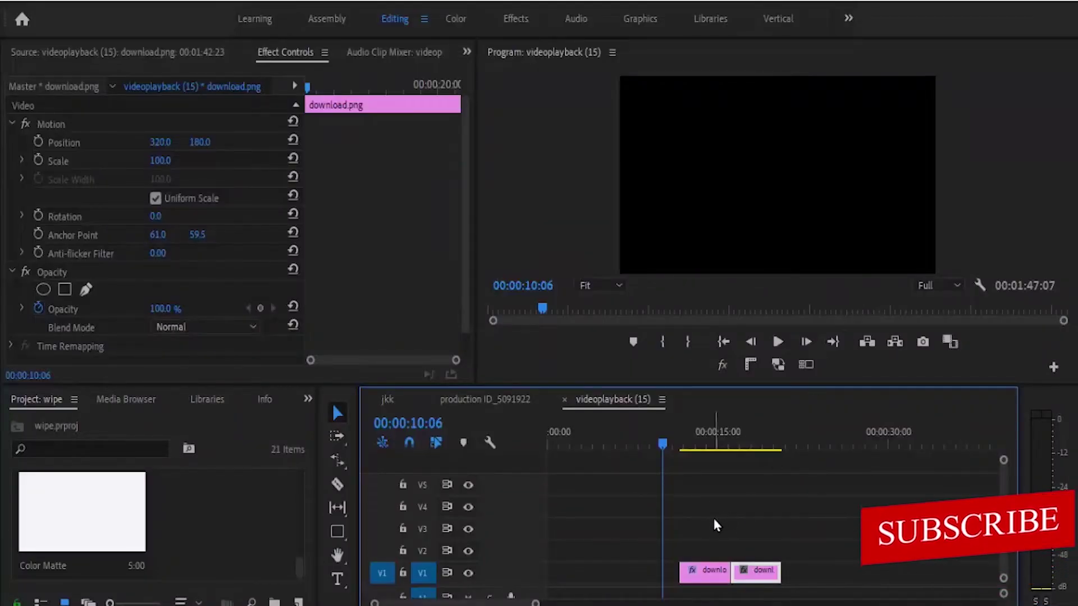
# Create a 640 × 360, 30 fps color matte in a very pale off-white and place it at the start of V1
pyautogui.click(710, 446)
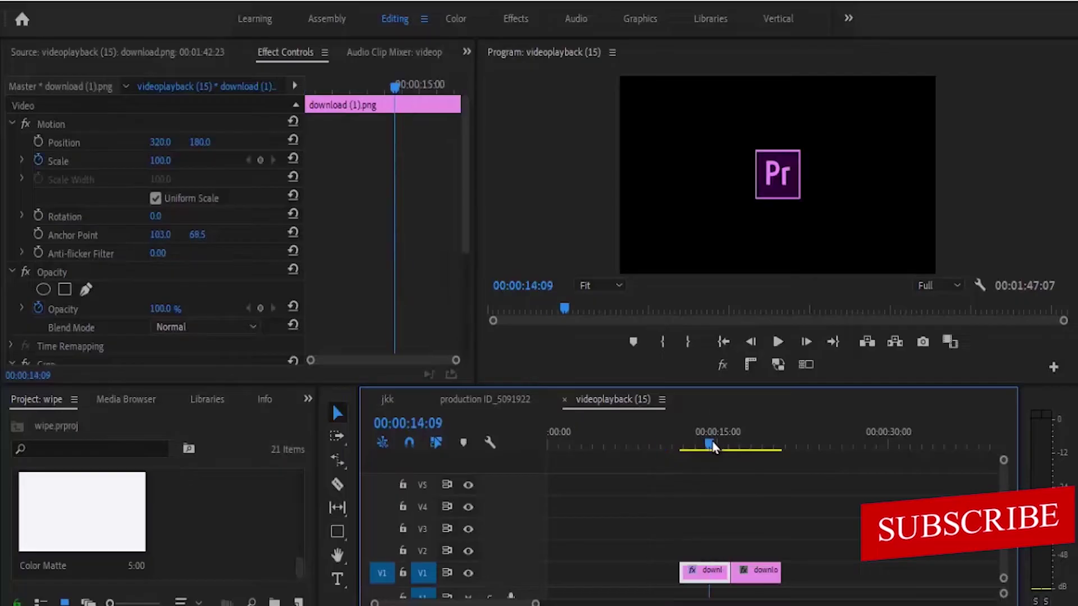
pyautogui.click(751, 447)
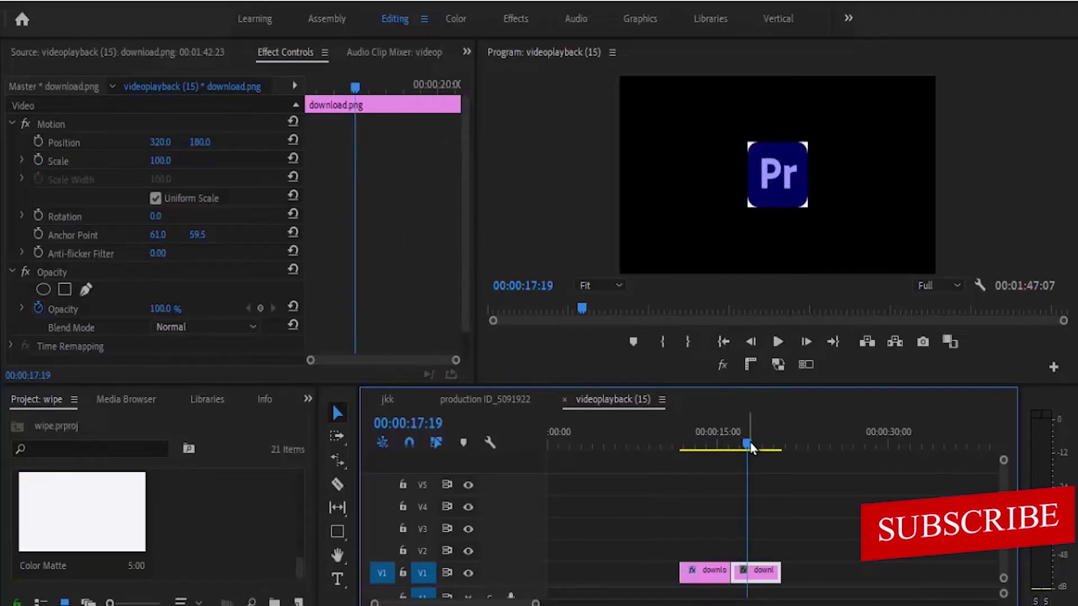
pyautogui.click(299, 601)
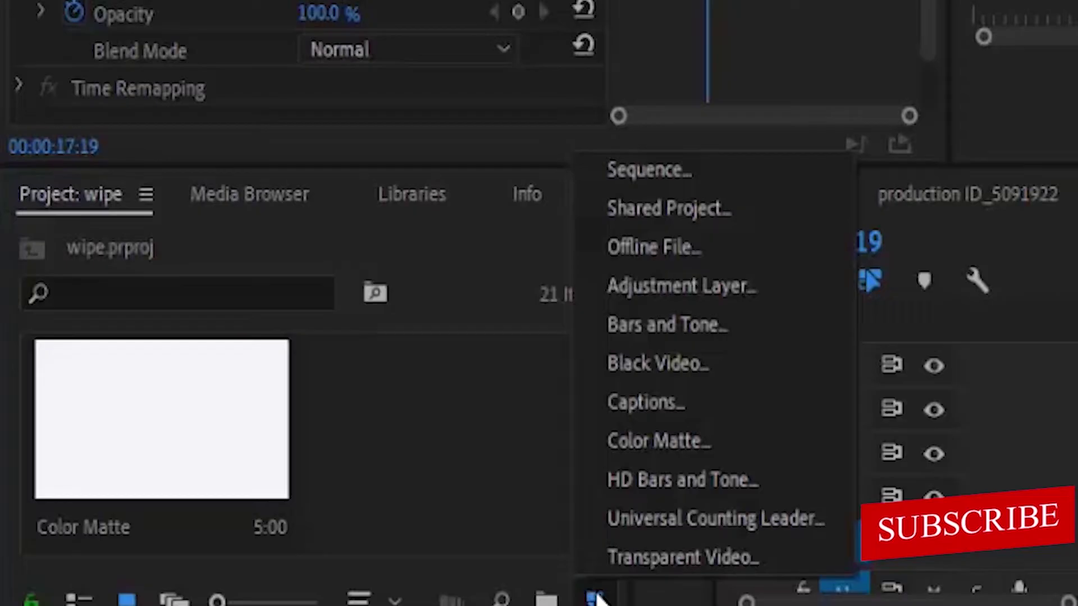
pyautogui.click(668, 445)
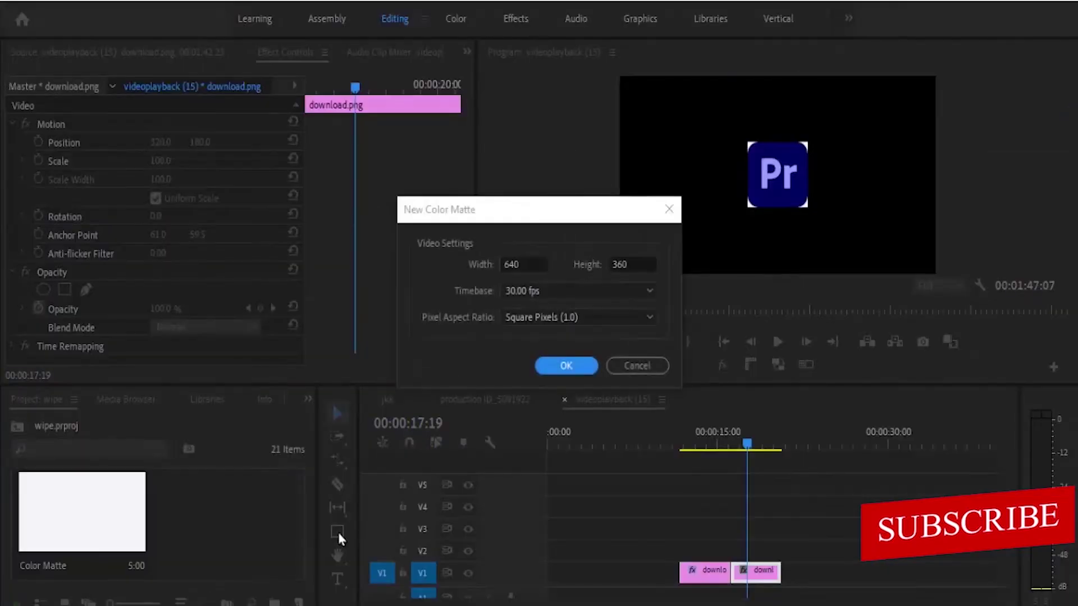
pyautogui.click(565, 365)
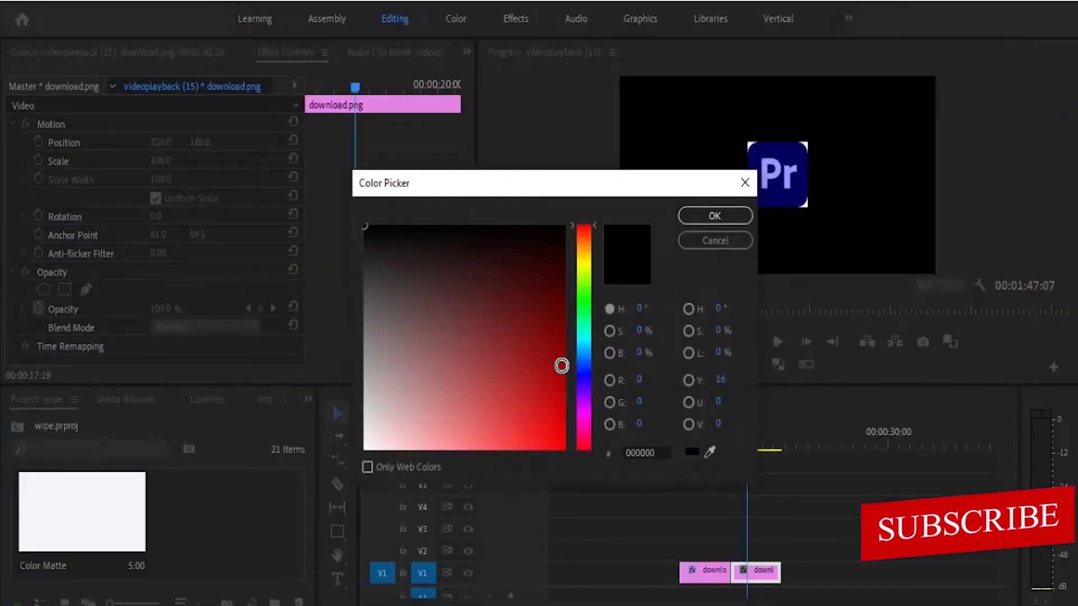
pyautogui.click(710, 452)
pyautogui.click(803, 203)
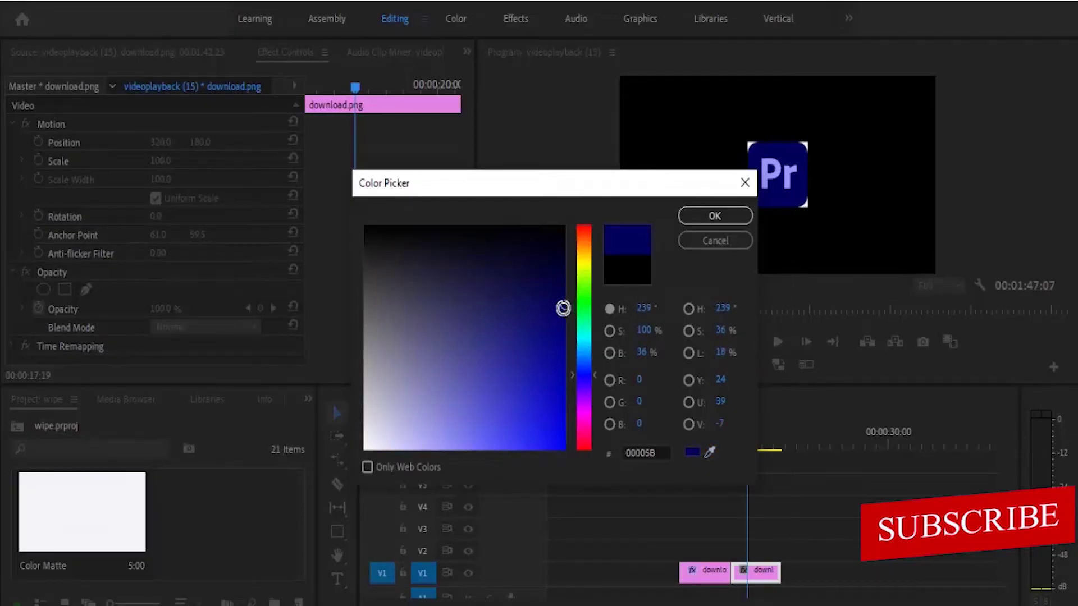
pyautogui.moveTo(563, 308); pyautogui.dragTo(371, 444)
pyautogui.click(688, 216)
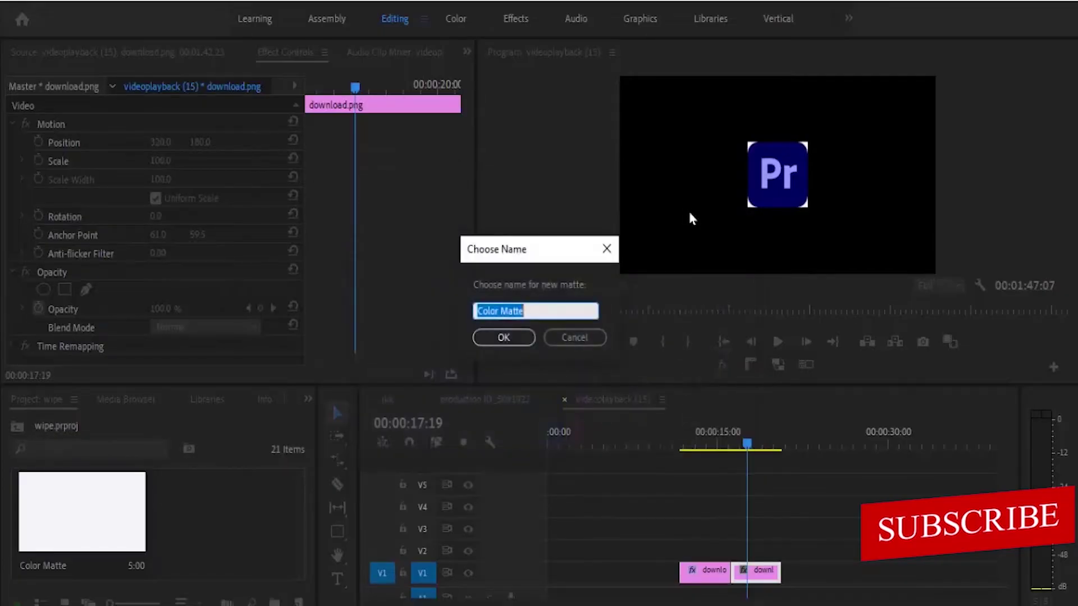
pyautogui.click(504, 340)
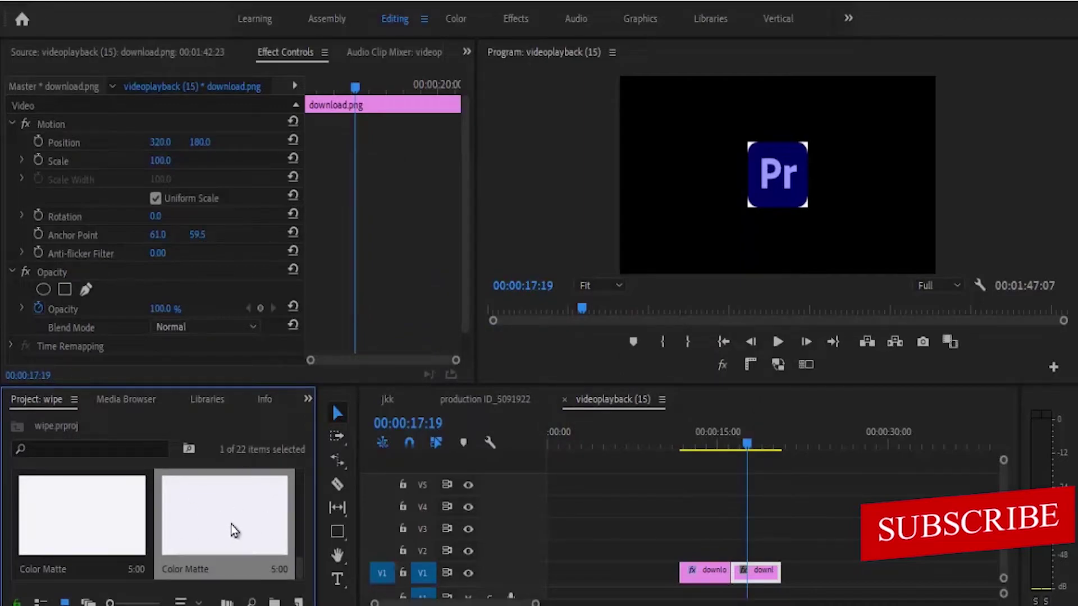
pyautogui.moveTo(226, 529); pyautogui.dragTo(531, 578)
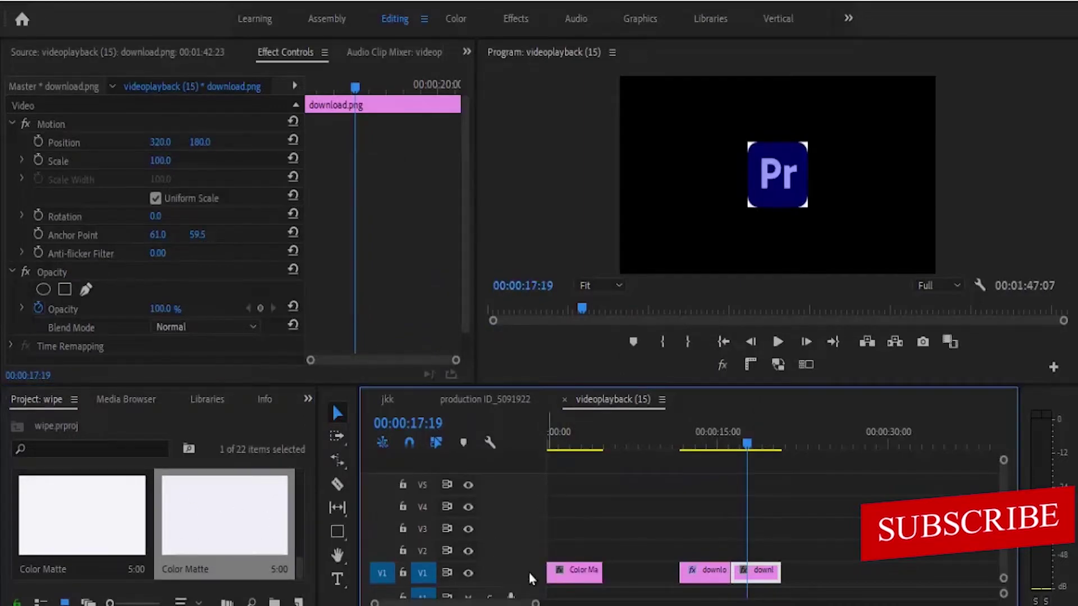
# Add a Lumetri vignette to the matte clip with Amount -2.3 and Feather 87.7
pyautogui.click(572, 444)
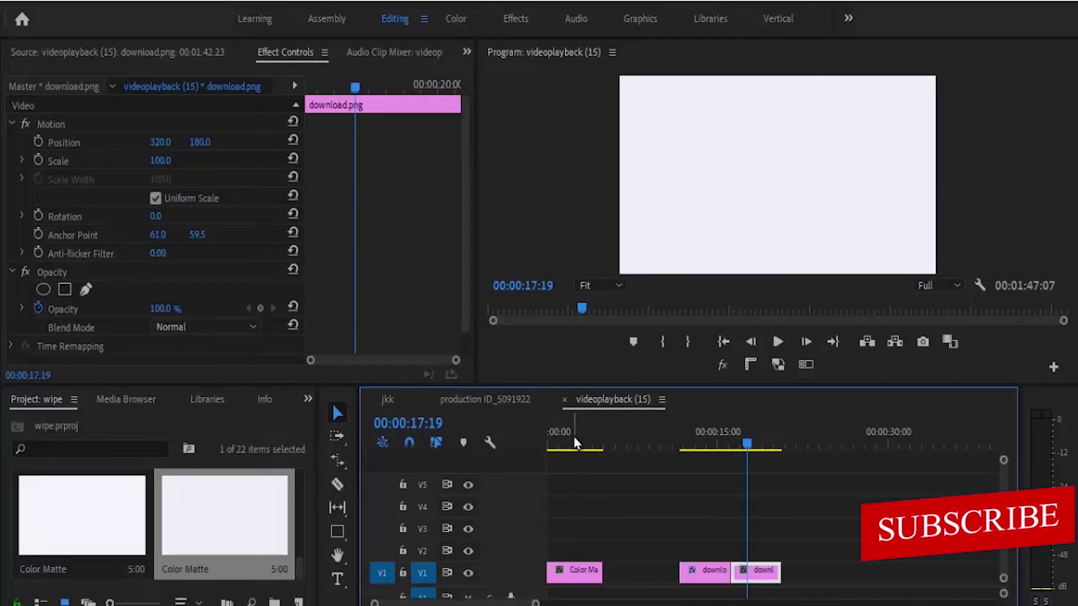
pyautogui.click(561, 579)
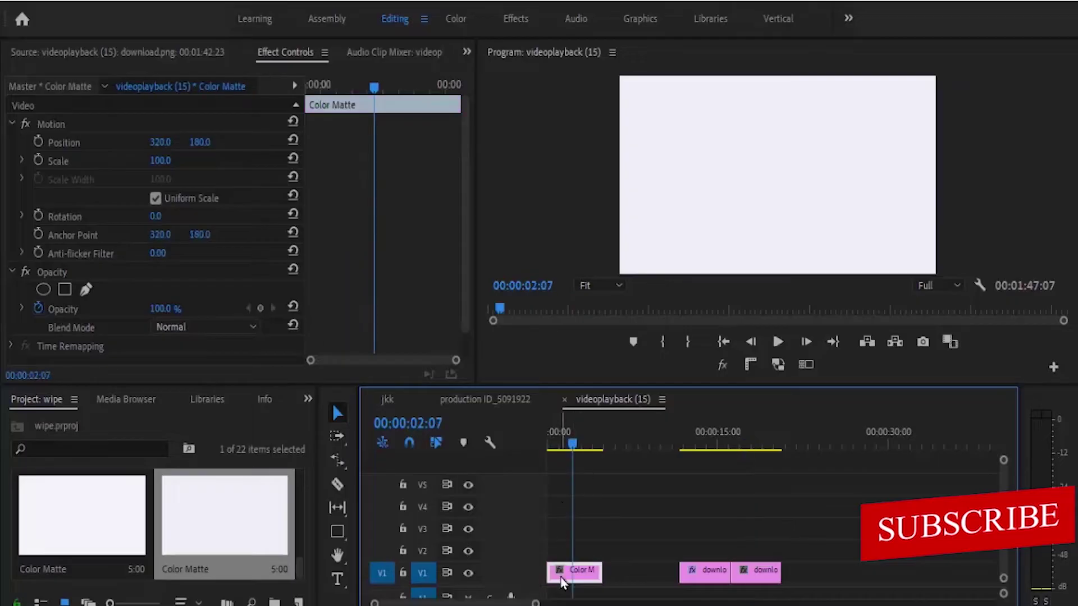
pyautogui.click(463, 19)
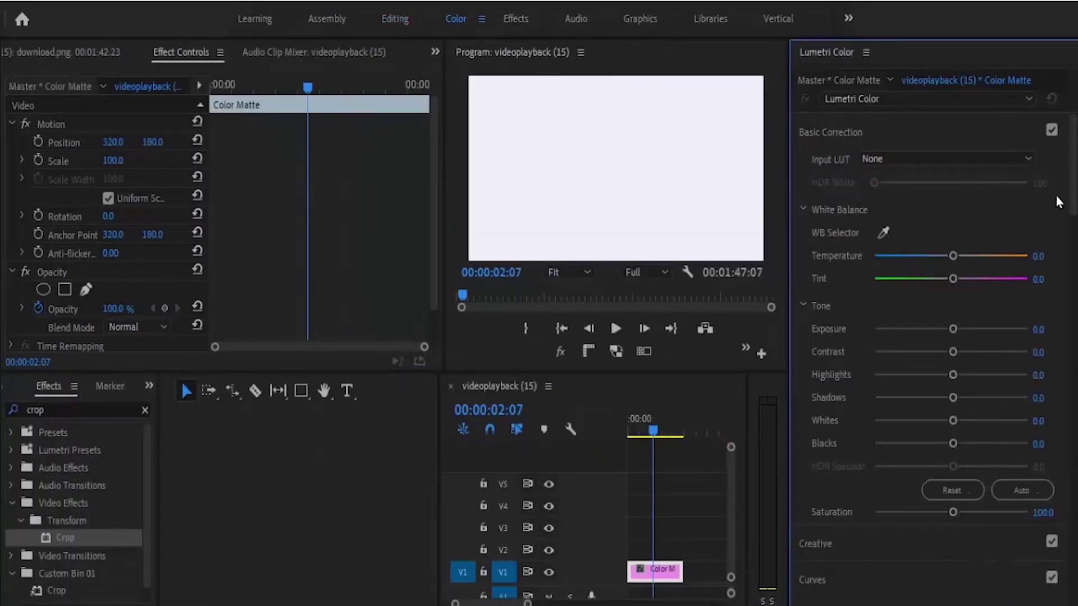
pyautogui.moveTo(1073, 191); pyautogui.dragTo(1075, 604)
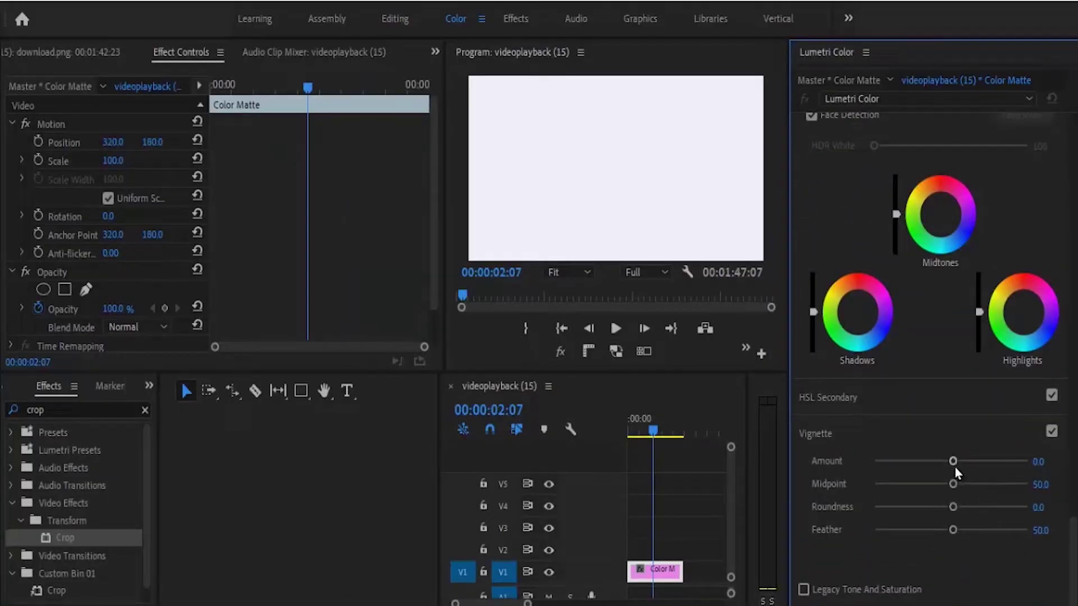
pyautogui.moveTo(953, 461); pyautogui.dragTo(893, 462)
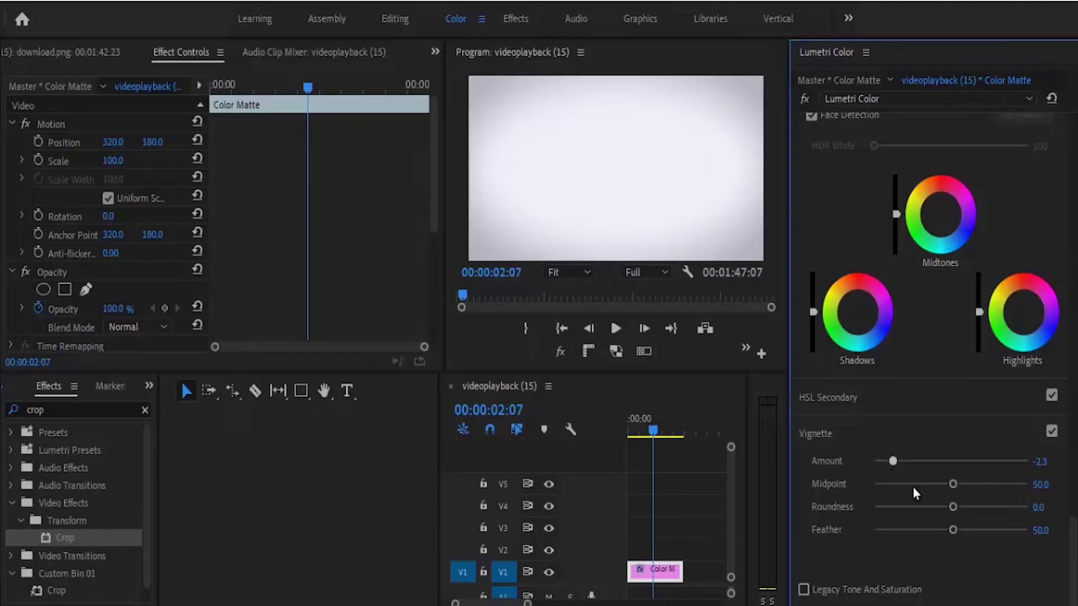
pyautogui.moveTo(952, 529); pyautogui.dragTo(1009, 531)
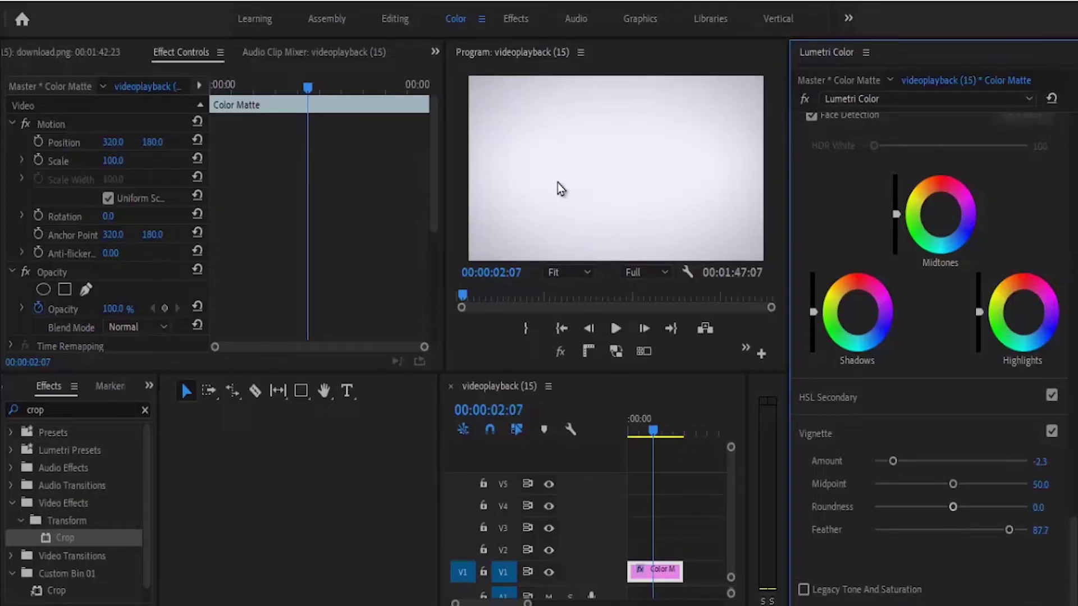
pyautogui.click(395, 19)
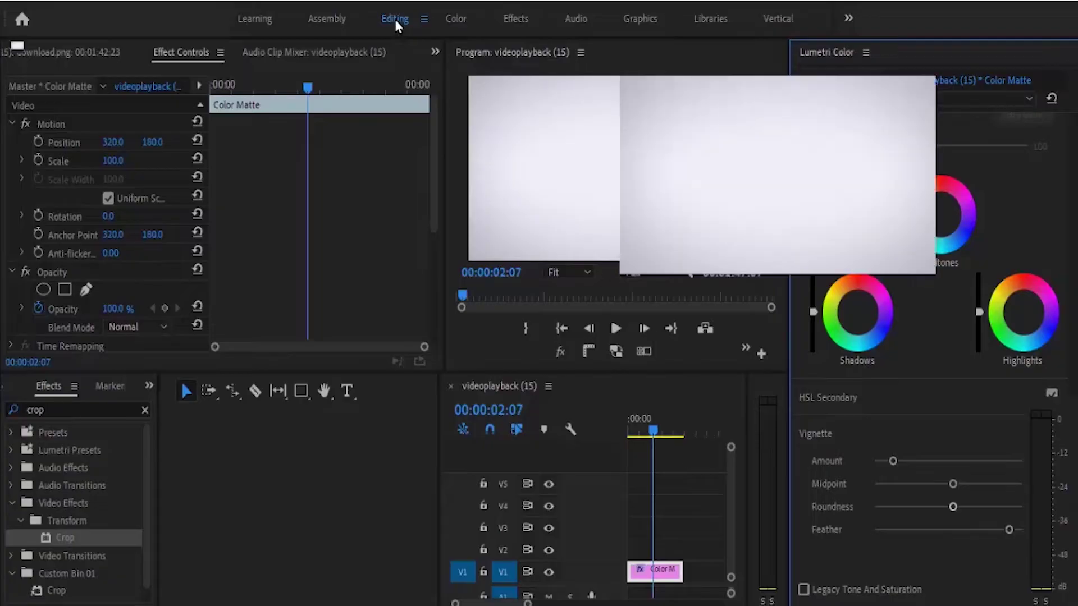
# Stack download (1).png on V2 and download.png on V3 directly above the matte, and hide track V3
pyautogui.moveTo(710, 573); pyautogui.dragTo(578, 550)
pyautogui.moveTo(753, 571); pyautogui.dragTo(596, 573)
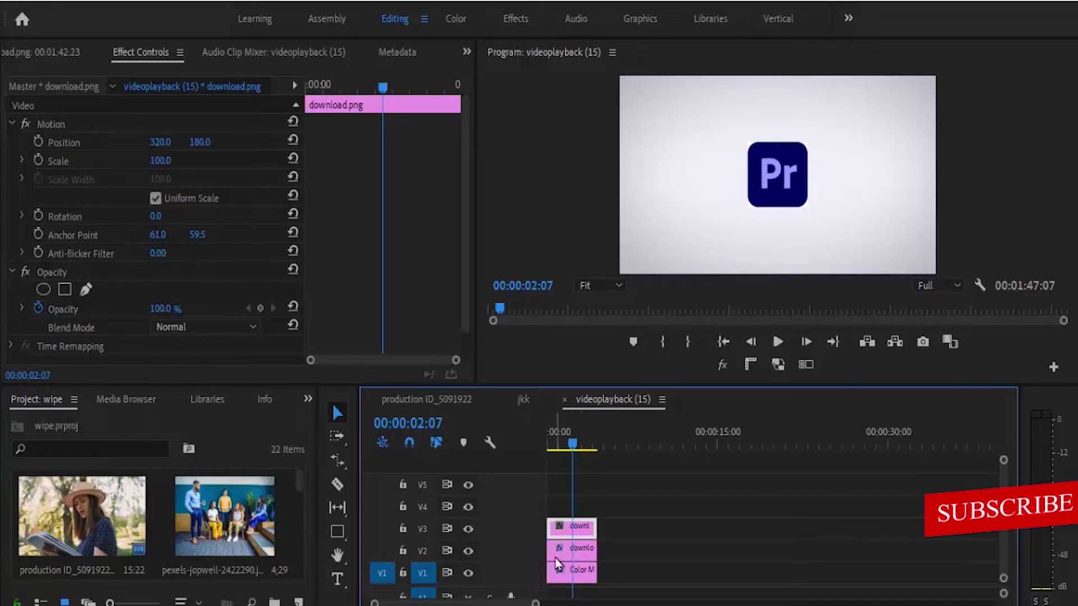
pyautogui.click(468, 530)
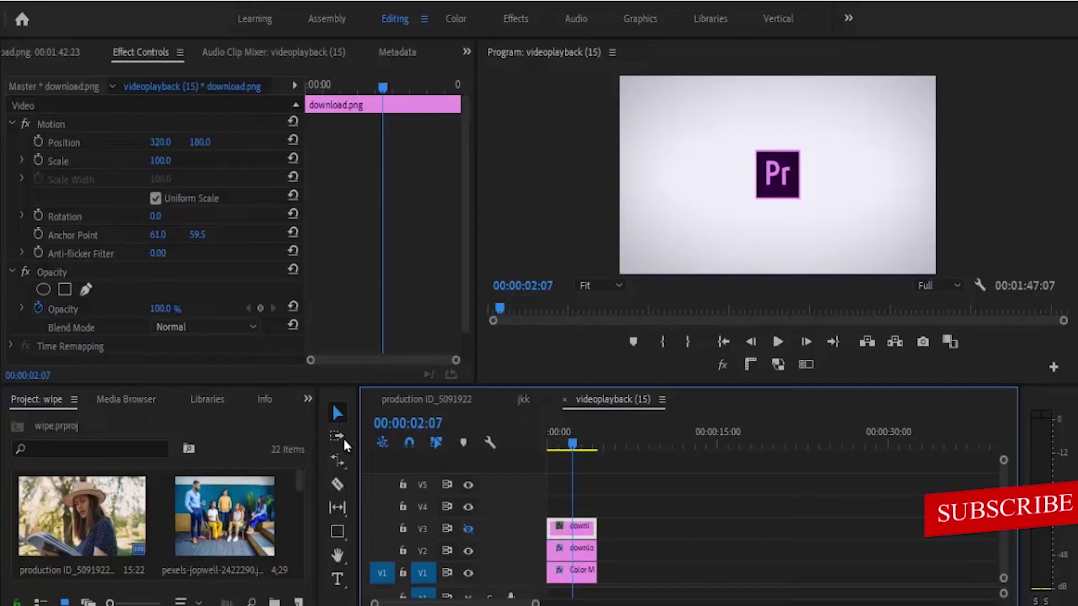
# Draw a small black square to the right of the Pr logo with the Rectangle tool and show its shape properties
pyautogui.click(339, 542)
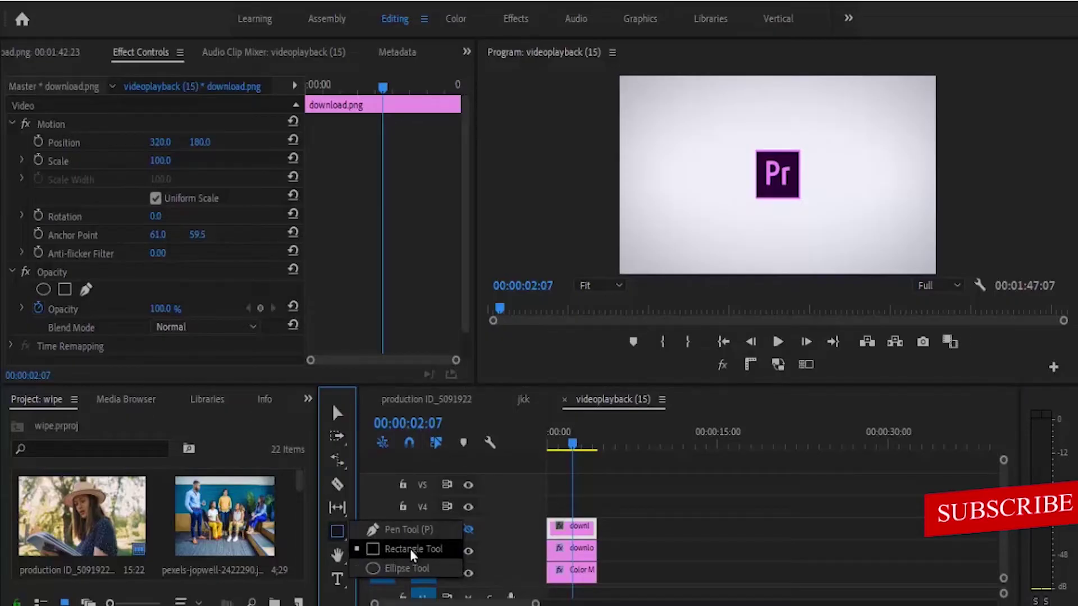
pyautogui.click(392, 549)
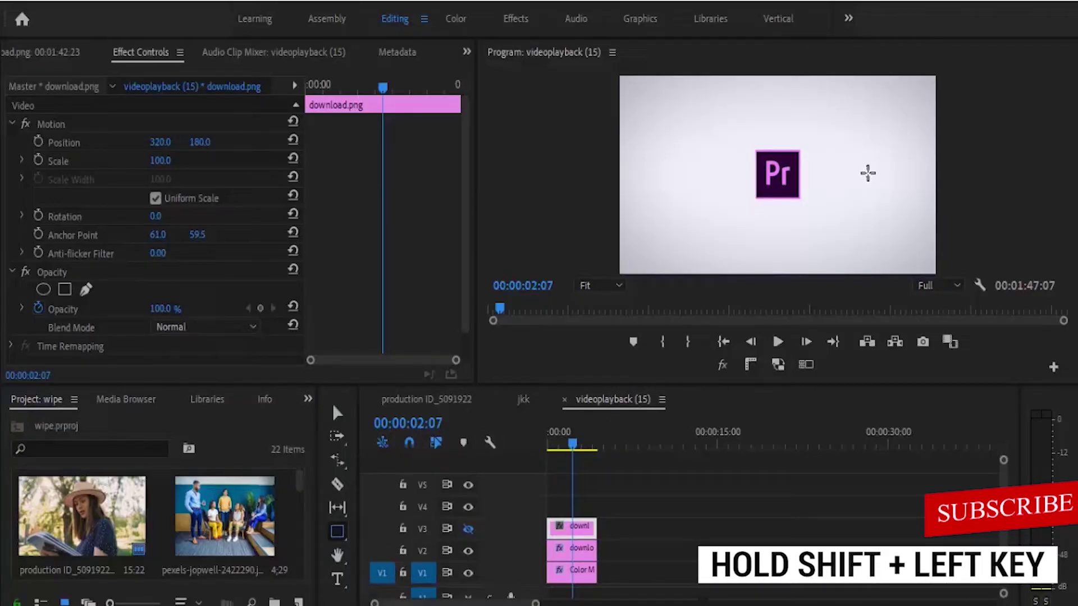
pyautogui.moveTo(868, 173); pyautogui.dragTo(872, 178)
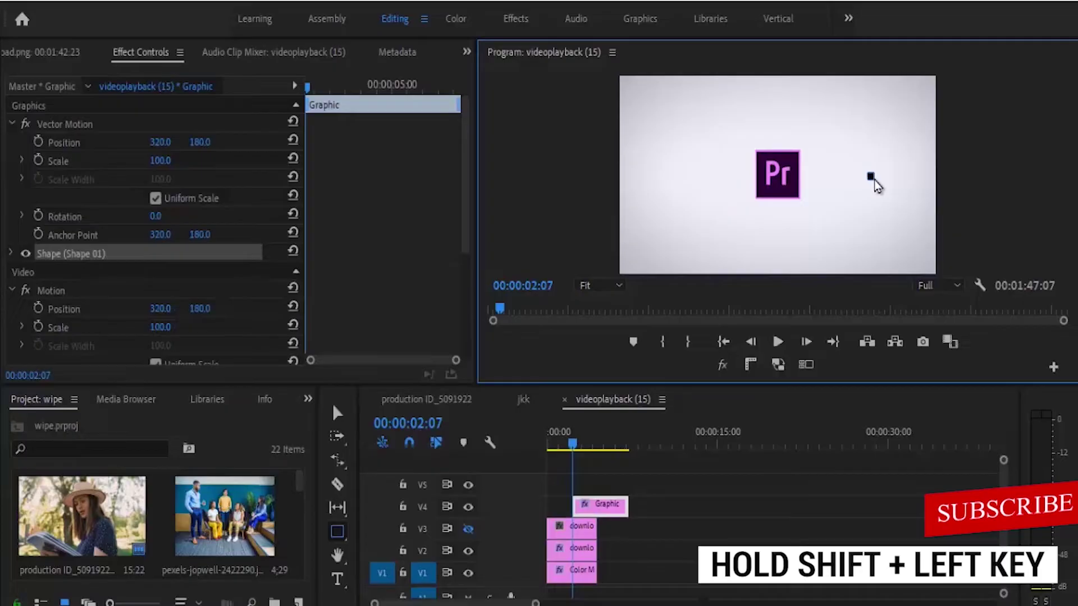
pyautogui.click(641, 21)
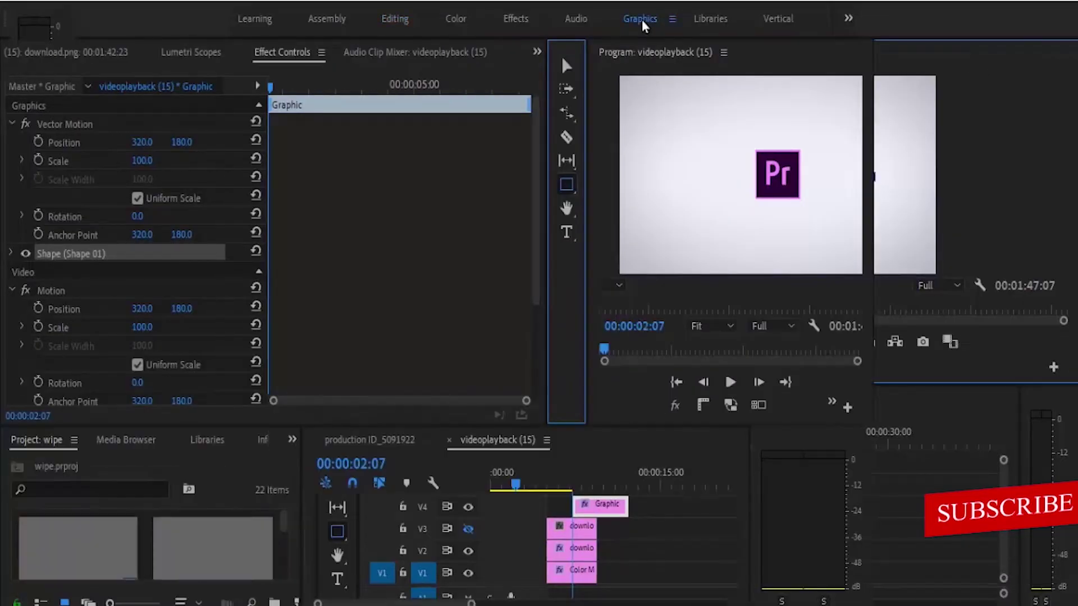
pyautogui.click(945, 88)
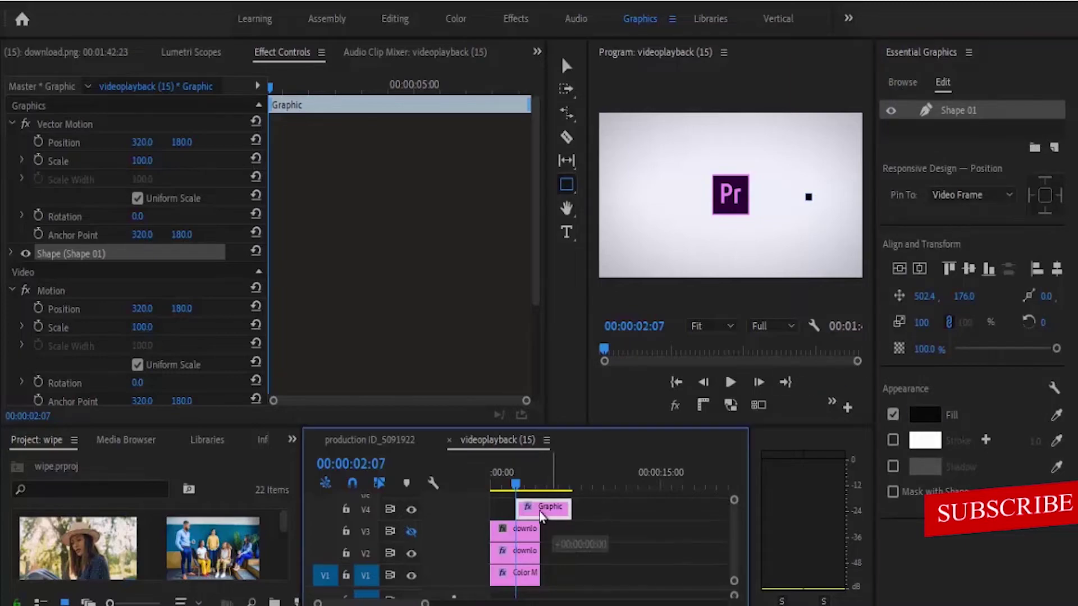
# Align the graphic clip on V4 with the stacked clips and move its Vector Motion anchor point onto the square
pyautogui.moveTo(540, 509)
pyautogui.mouseDown()
pyautogui.moveTo(516, 518)
pyautogui.moveTo(532, 512)
pyautogui.mouseUp()
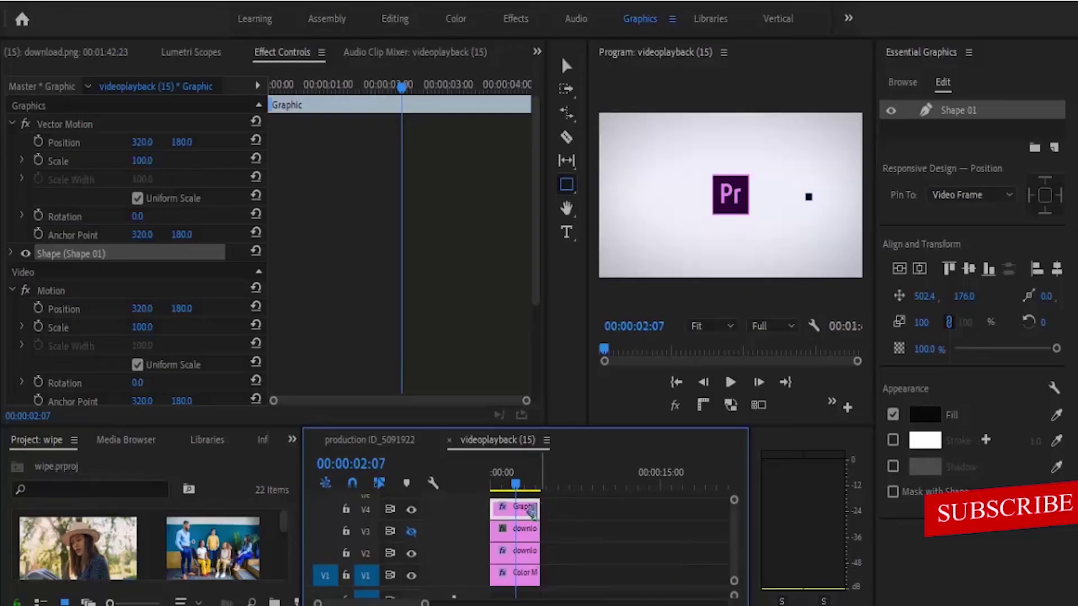
pyautogui.click(74, 126)
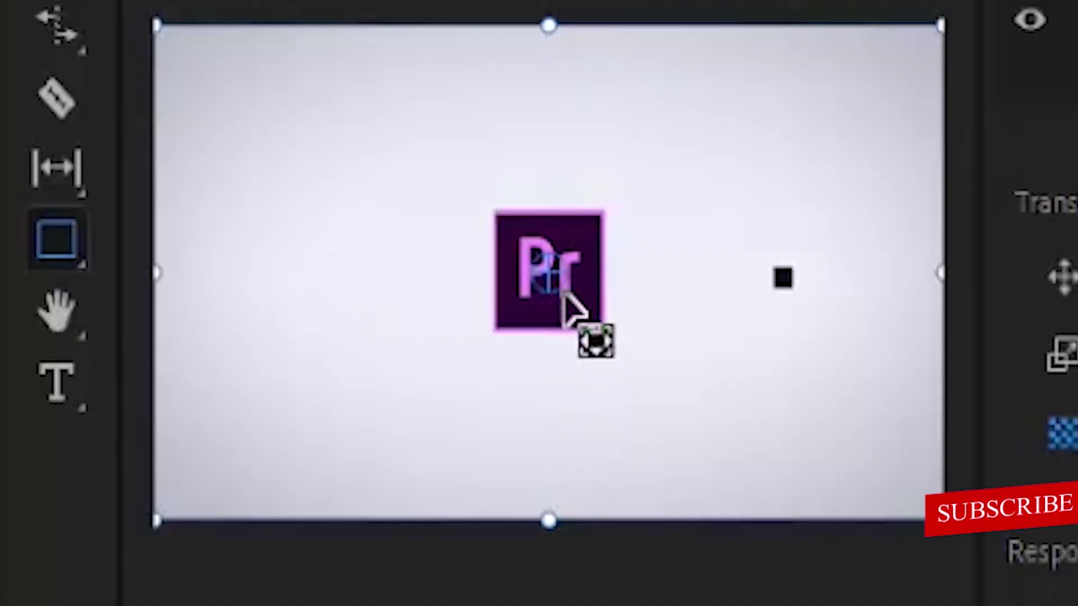
pyautogui.moveTo(563, 296); pyautogui.dragTo(781, 282)
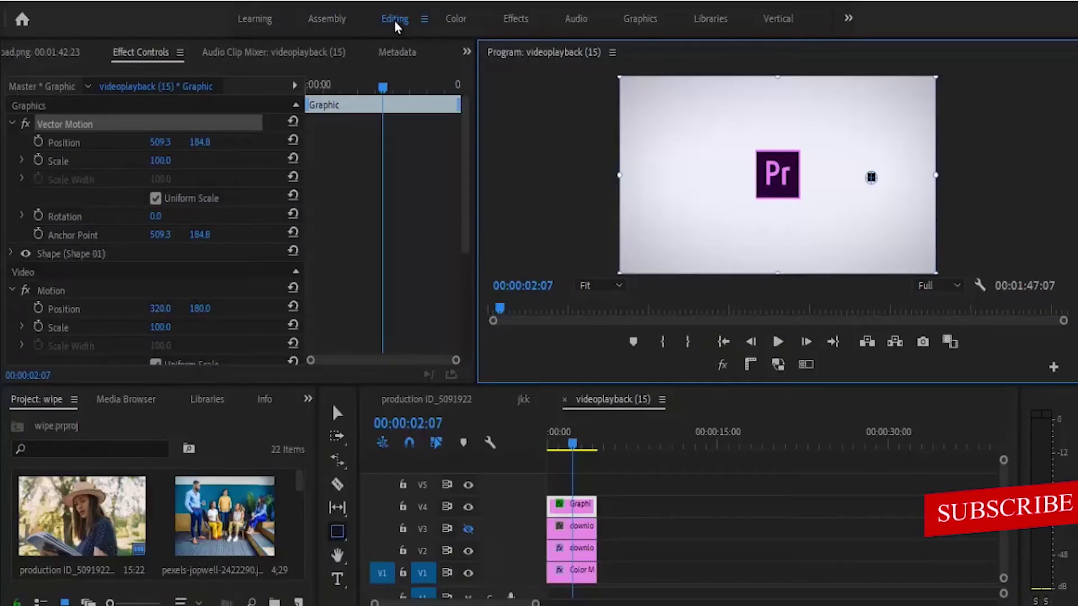
# Turn off Uniform Scale, keyframe the square's Position, Scale Height and Scale Width, and move these keyframes near the clip's start
pyautogui.click(39, 143)
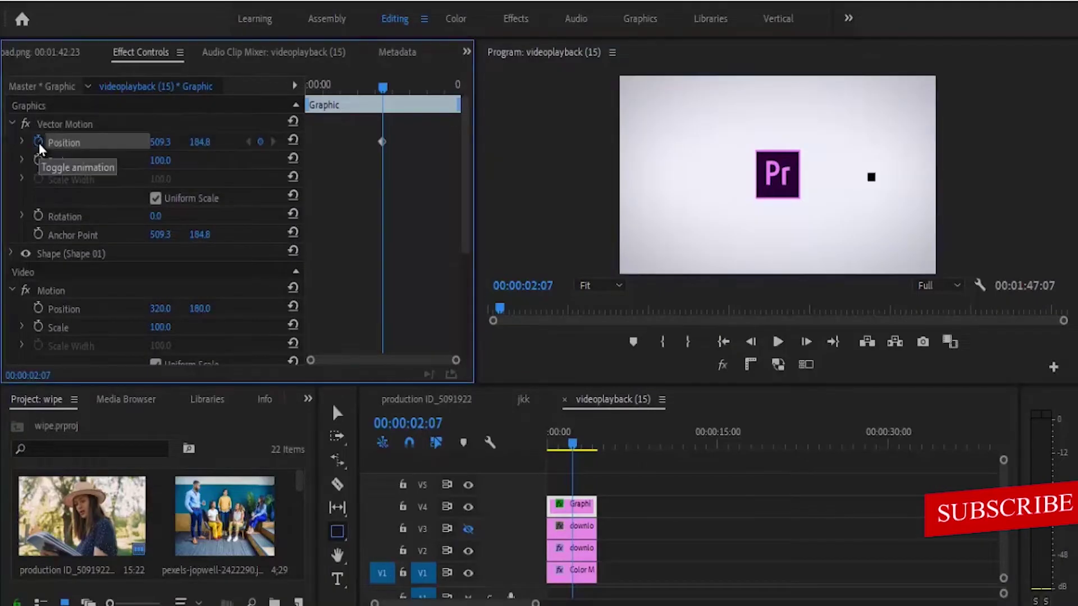
pyautogui.click(156, 200)
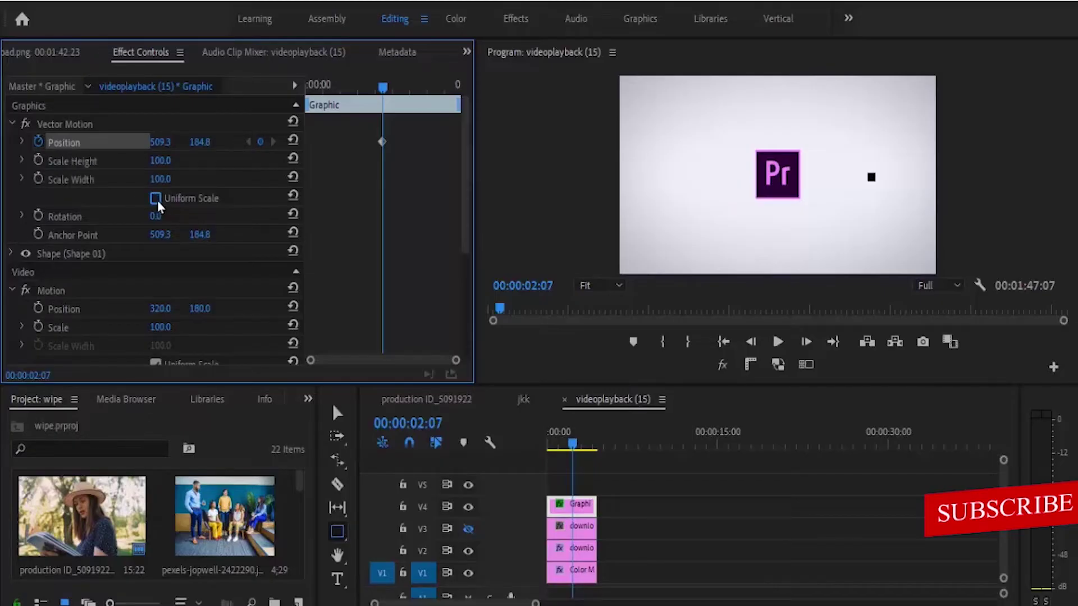
pyautogui.click(38, 160)
pyautogui.click(38, 178)
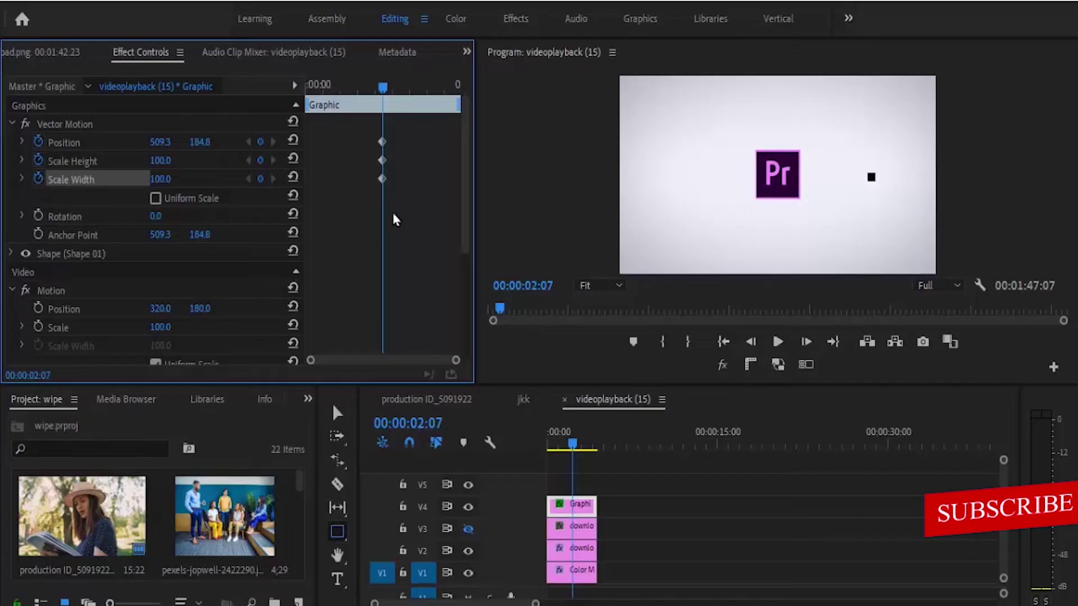
pyautogui.moveTo(396, 210); pyautogui.dragTo(357, 114)
pyautogui.moveTo(382, 178); pyautogui.dragTo(321, 180)
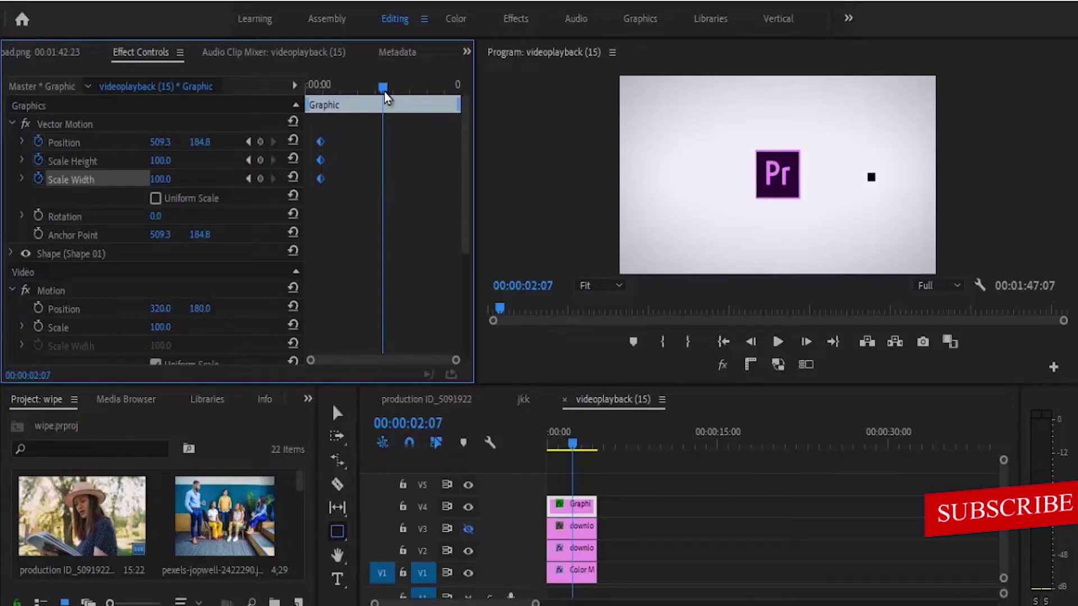
# Keyframe the square's horizontal Position farther to the right at 00:00:00:00
pyautogui.moveTo(385, 98); pyautogui.dragTo(289, 91)
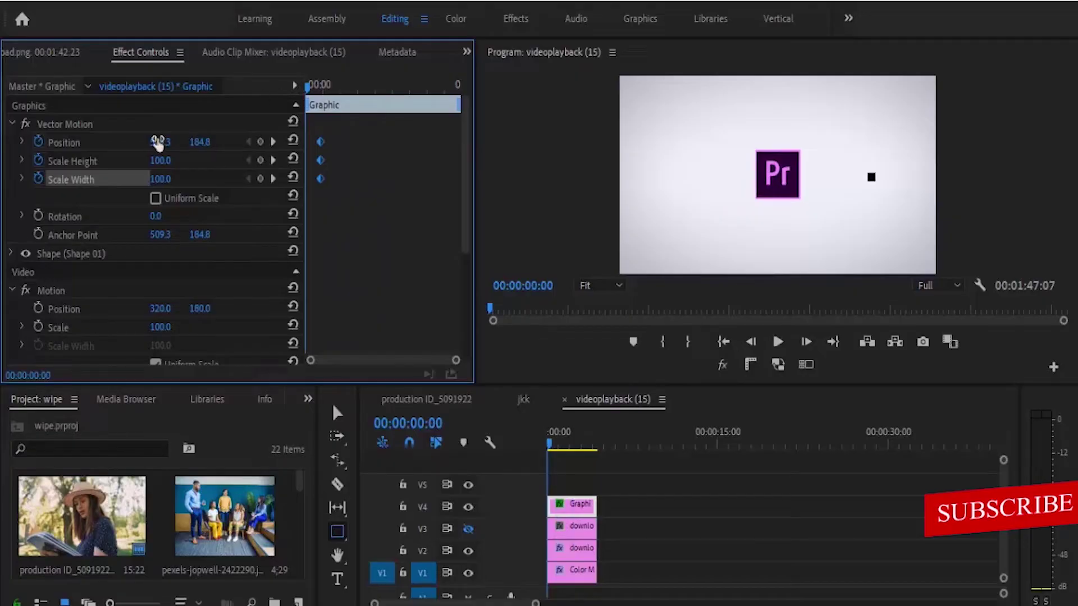
pyautogui.moveTo(158, 144); pyautogui.dragTo(325, 119)
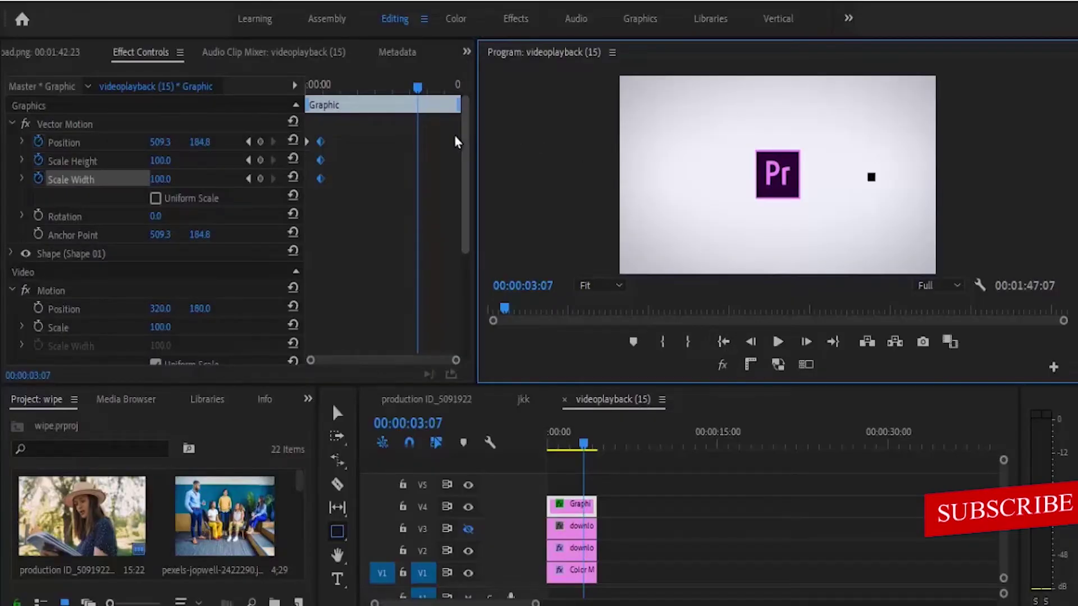
# Keyframe the square into a thin vertical line at 00:00:01:00 with Scale Height 773 and Scale Width 34
pyautogui.moveTo(418, 89); pyautogui.dragTo(340, 90)
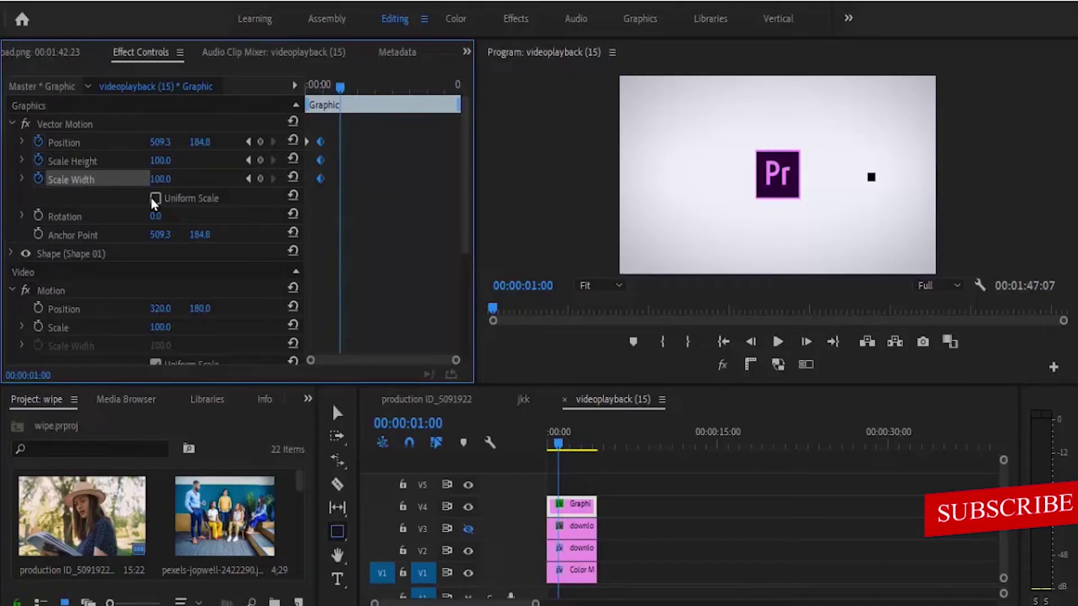
pyautogui.moveTo(159, 161); pyautogui.dragTo(438, 121)
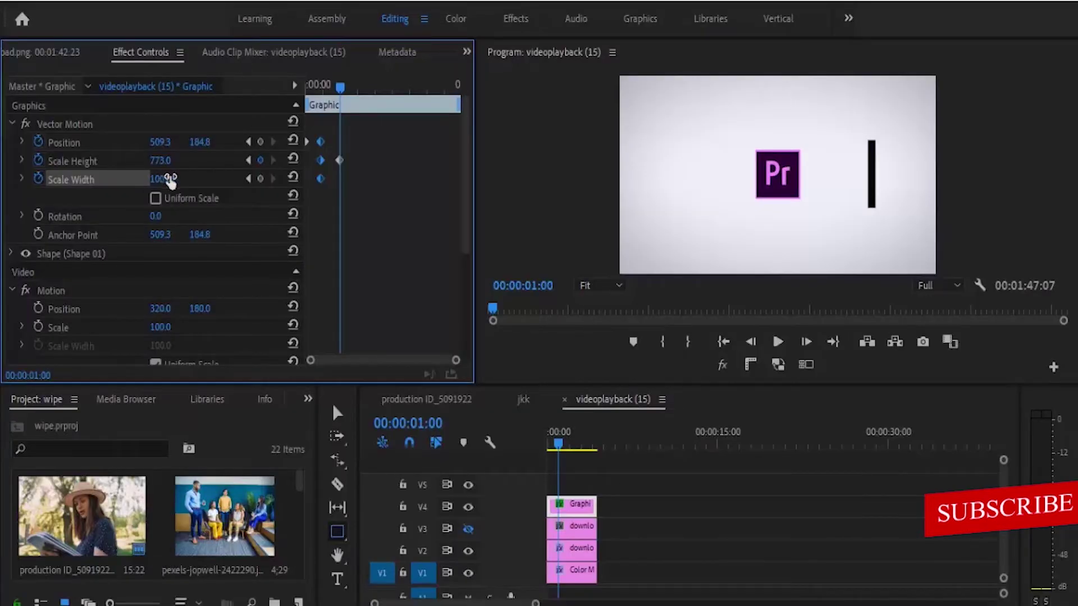
pyautogui.moveTo(170, 180); pyautogui.dragTo(263, 294)
# Copy the square's second Position keyframe and paste it at 00:00:01:14
pyautogui.moveTo(340, 86); pyautogui.dragTo(356, 88)
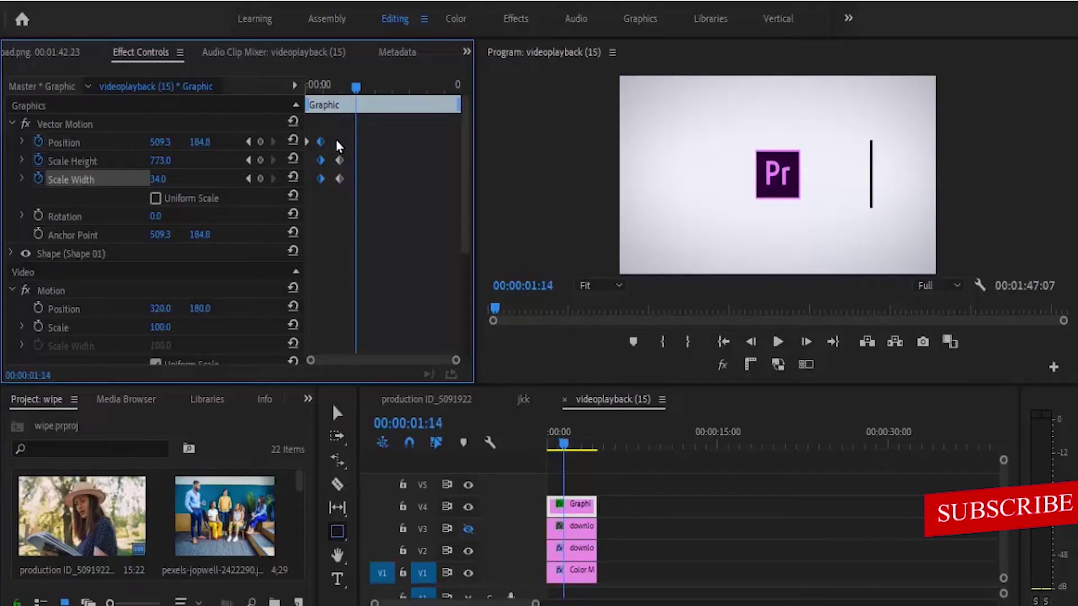
pyautogui.rightClick(323, 145)
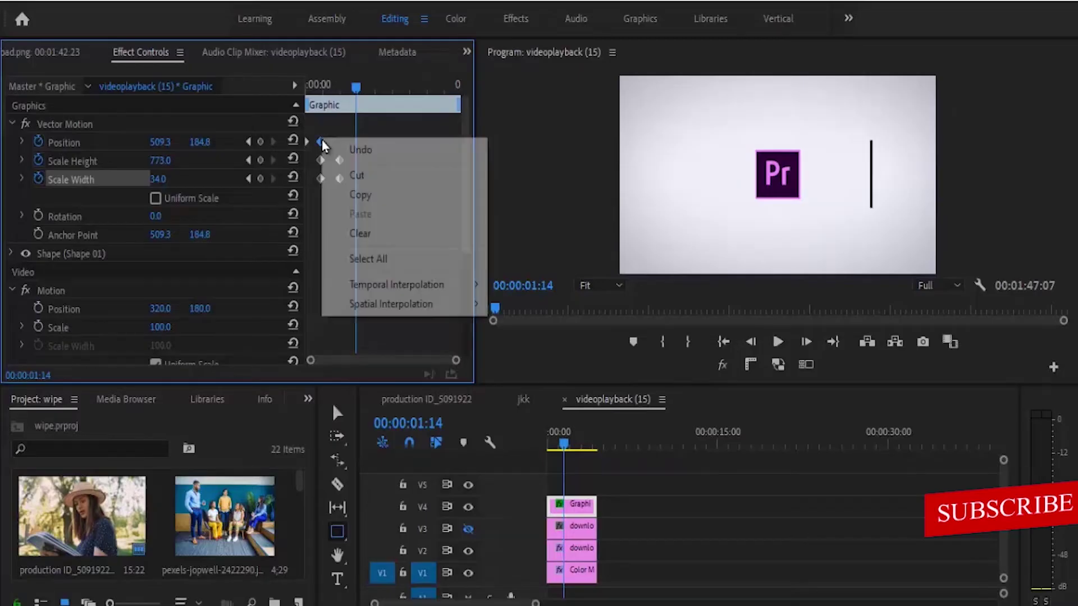
pyautogui.click(362, 197)
pyautogui.rightClick(356, 143)
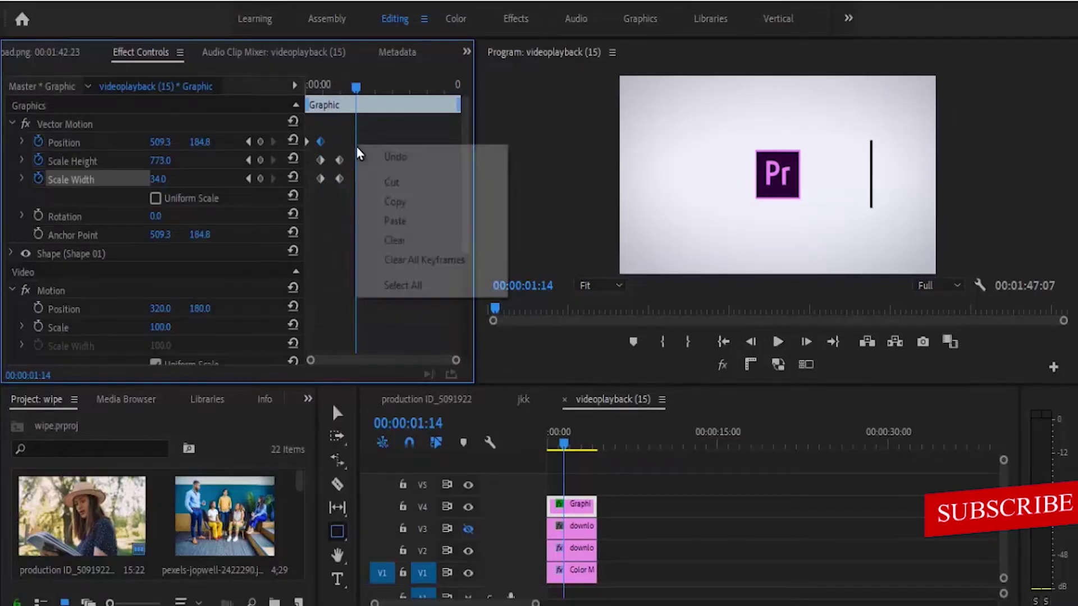
pyautogui.click(399, 221)
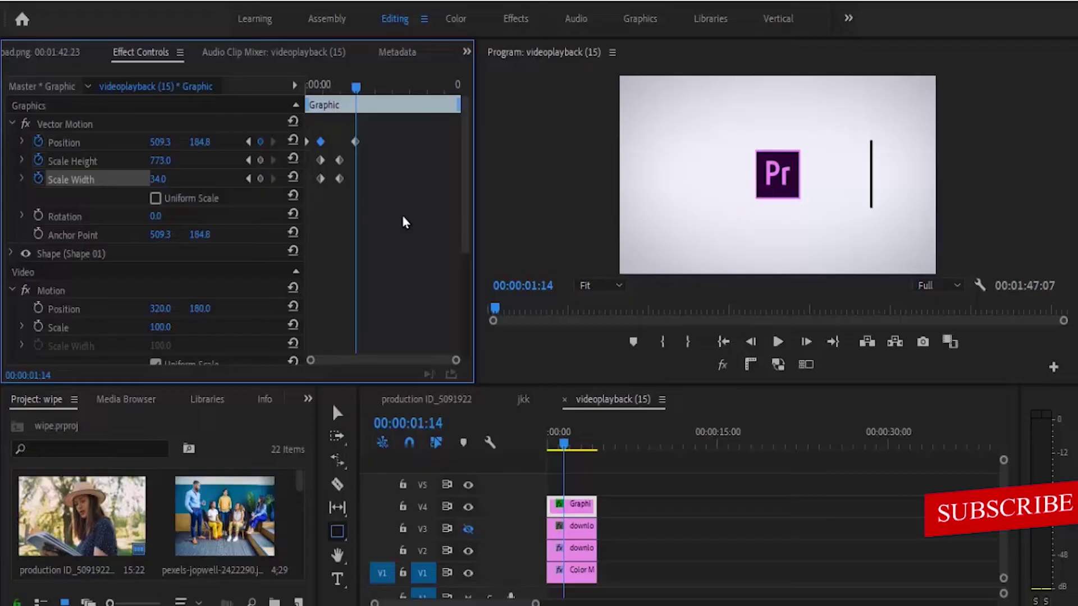
# Keyframe the black line's horizontal Position at 215.3, past the other side of the logo, at 00:00:02:07
pyautogui.moveTo(359, 88); pyautogui.dragTo(387, 93)
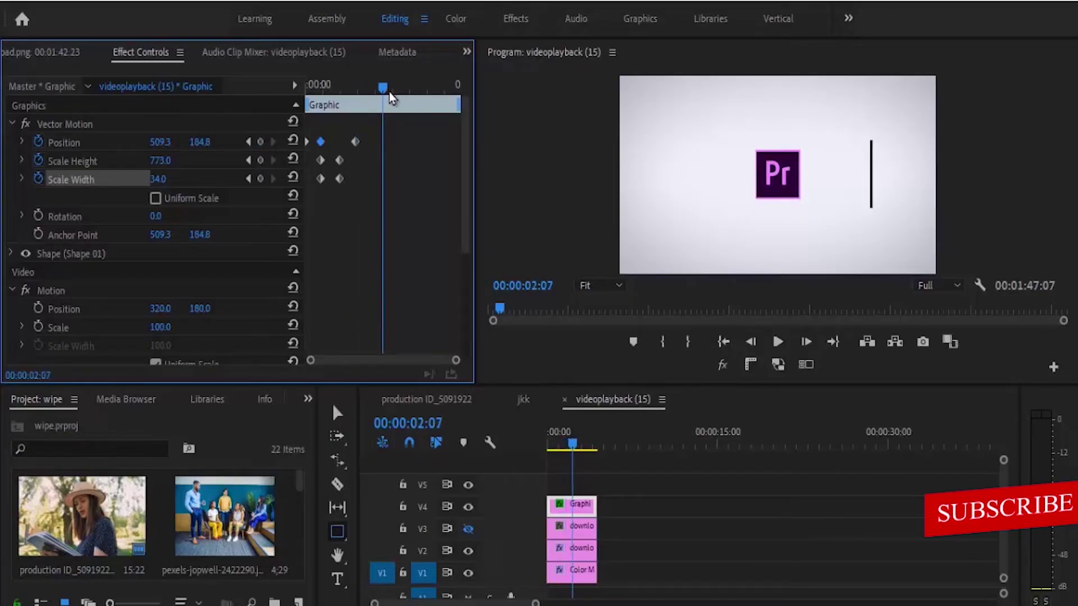
pyautogui.moveTo(160, 143); pyautogui.dragTo(234, 405)
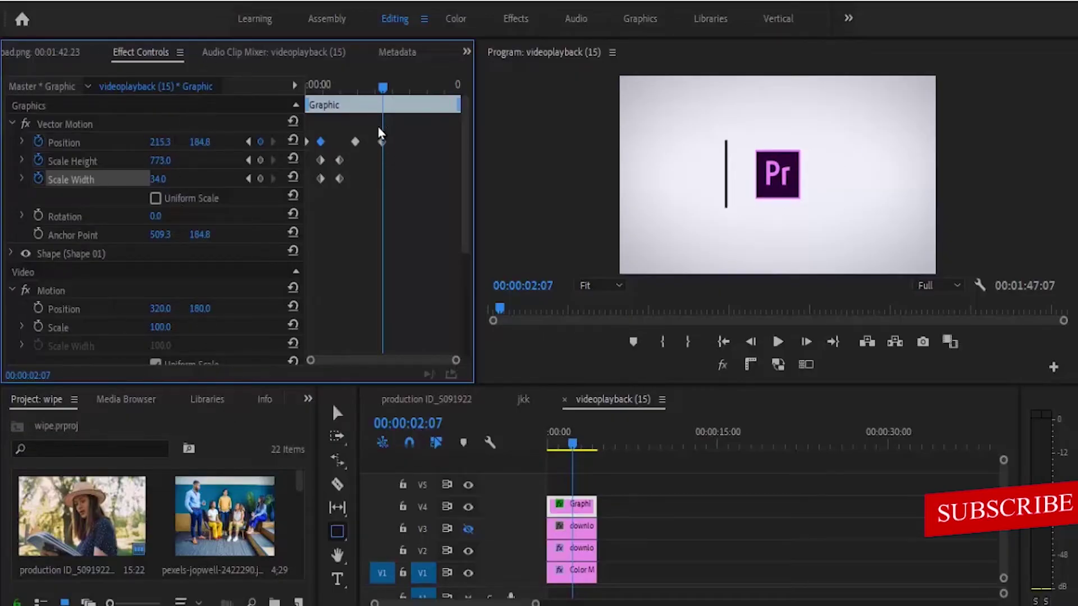
# Copy the Position keyframe at 00:00:02:07 and paste it at 00:00:02:26 to hold the line there
pyautogui.moveTo(383, 87); pyautogui.dragTo(404, 91)
pyautogui.click(381, 141)
pyautogui.rightClick(382, 141)
pyautogui.click(440, 197)
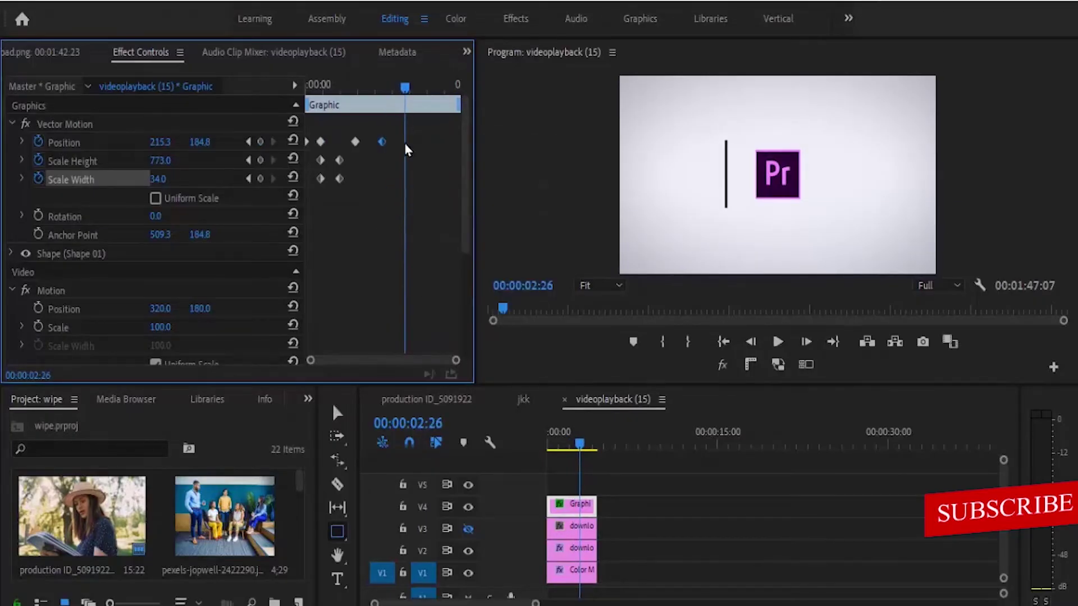
pyautogui.rightClick(407, 149)
pyautogui.click(443, 218)
# Copy the Position keyframe at 00:00:01:14 and paste it at 00:00:03:16 to return the line to its earlier position
pyautogui.moveTo(405, 88); pyautogui.dragTo(428, 97)
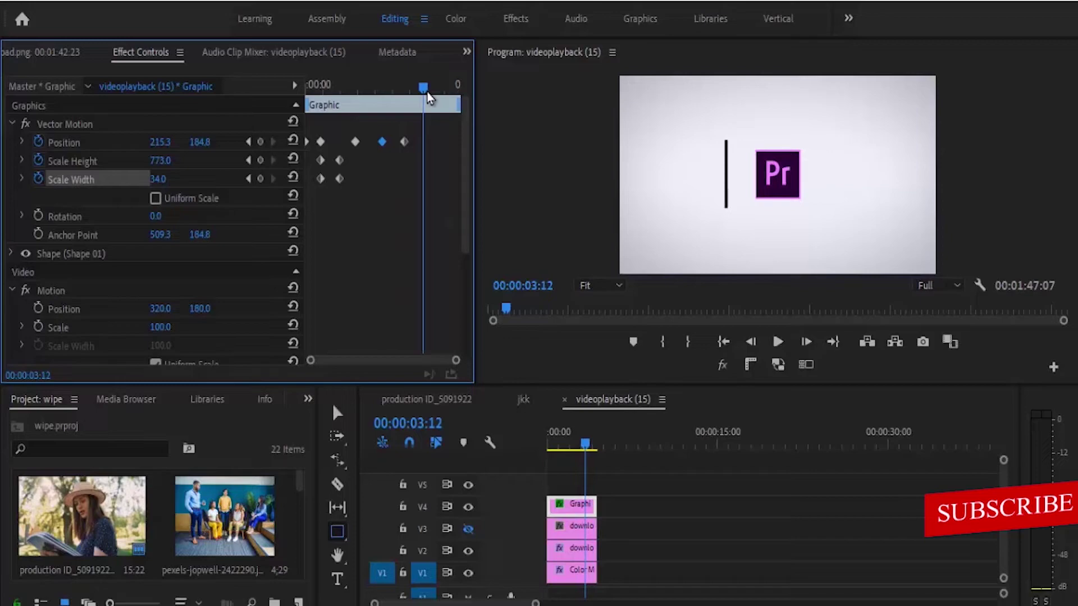
pyautogui.click(355, 141)
pyautogui.rightClick(355, 142)
pyautogui.click(393, 199)
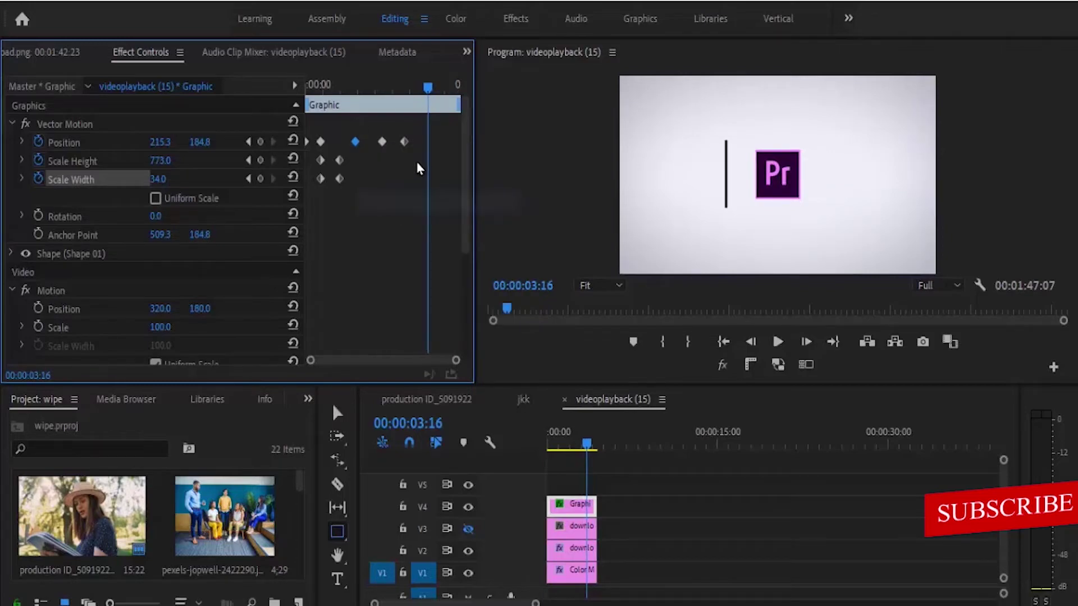
pyautogui.rightClick(422, 145)
pyautogui.click(447, 218)
# Add Scale Height and Scale Width keyframes at the last Position keyframe, 00:00:03:16
pyautogui.click(721, 344)
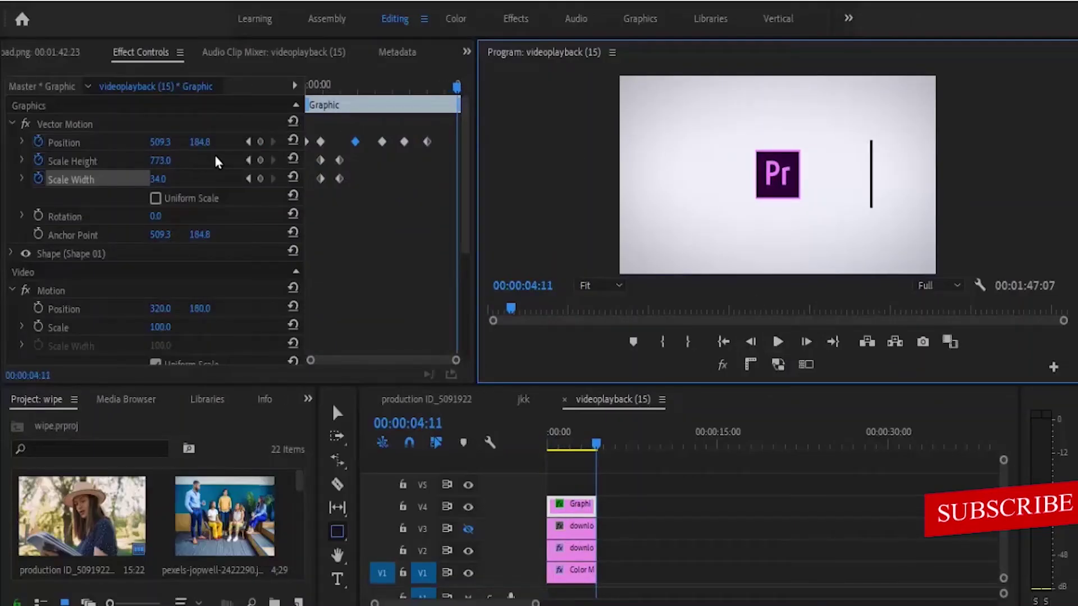
pyautogui.click(247, 143)
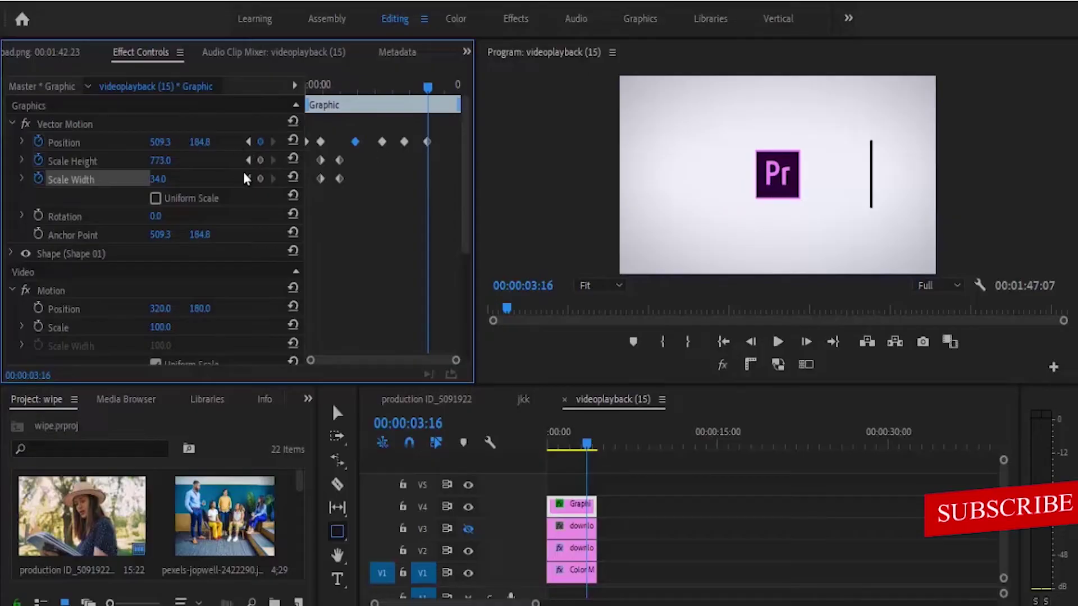
pyautogui.click(261, 160)
pyautogui.click(262, 181)
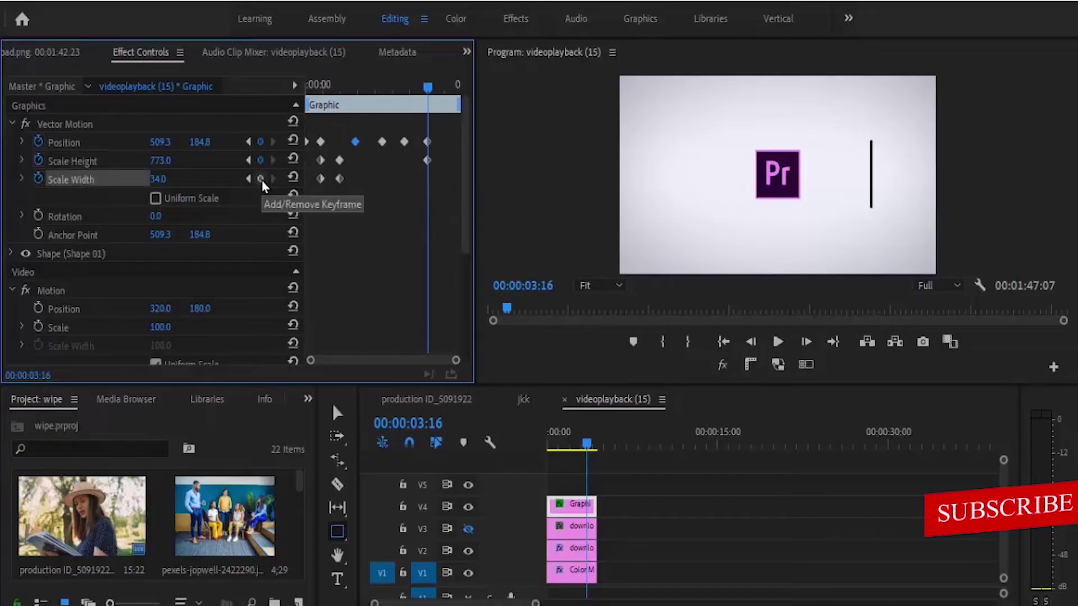
pyautogui.click(262, 180)
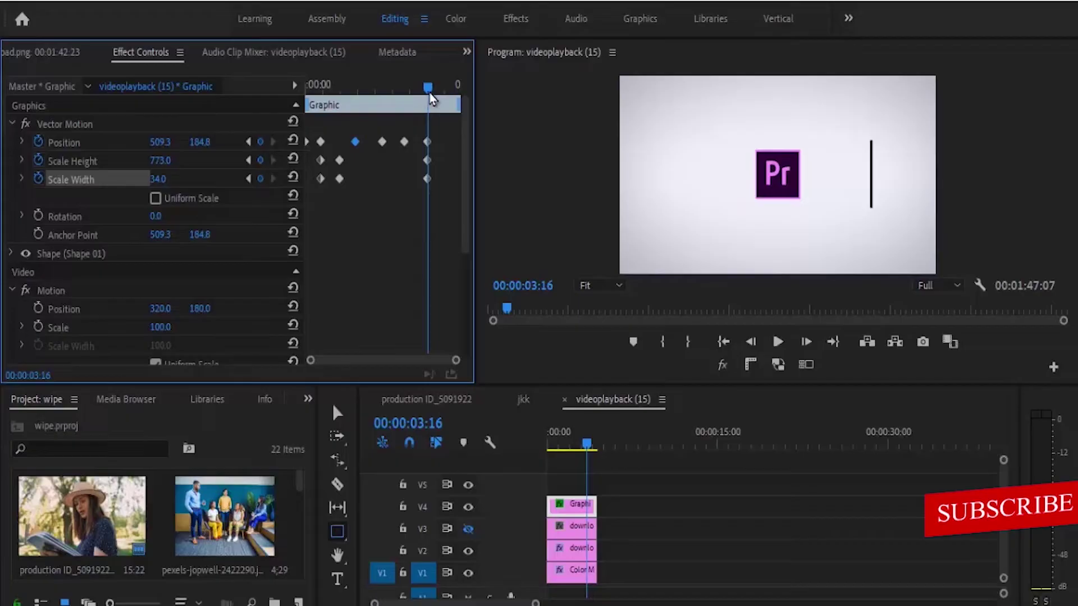
# Keyframe the line back into a square at 00:00:03:29 with Scale Height 100 and Scale Width 100
pyautogui.moveTo(429, 91); pyautogui.dragTo(436, 102)
pyautogui.click(158, 160)
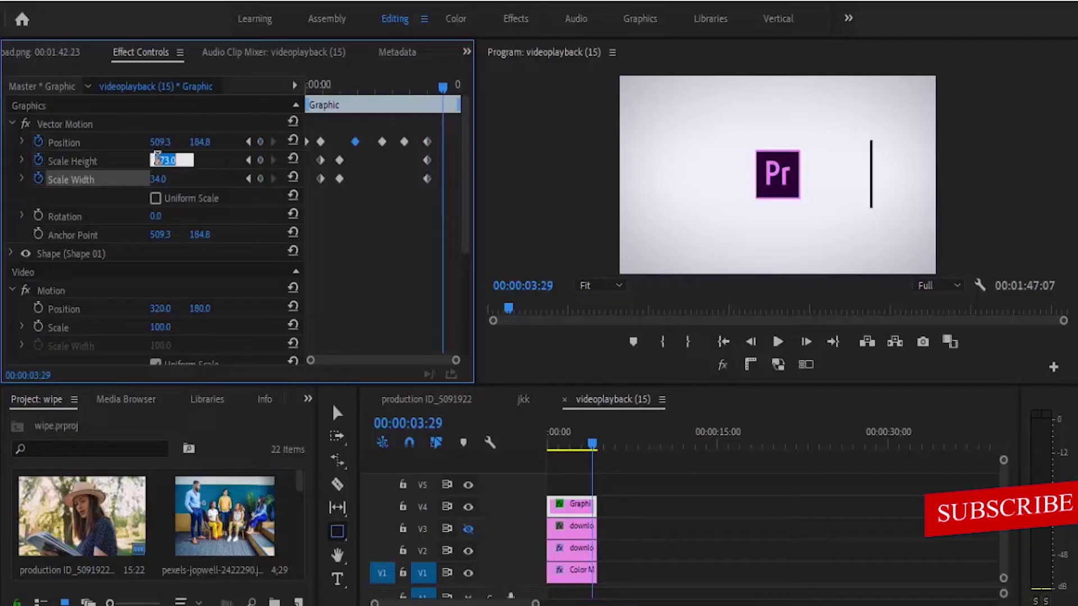
pyautogui.write('90')
pyautogui.press('Return')
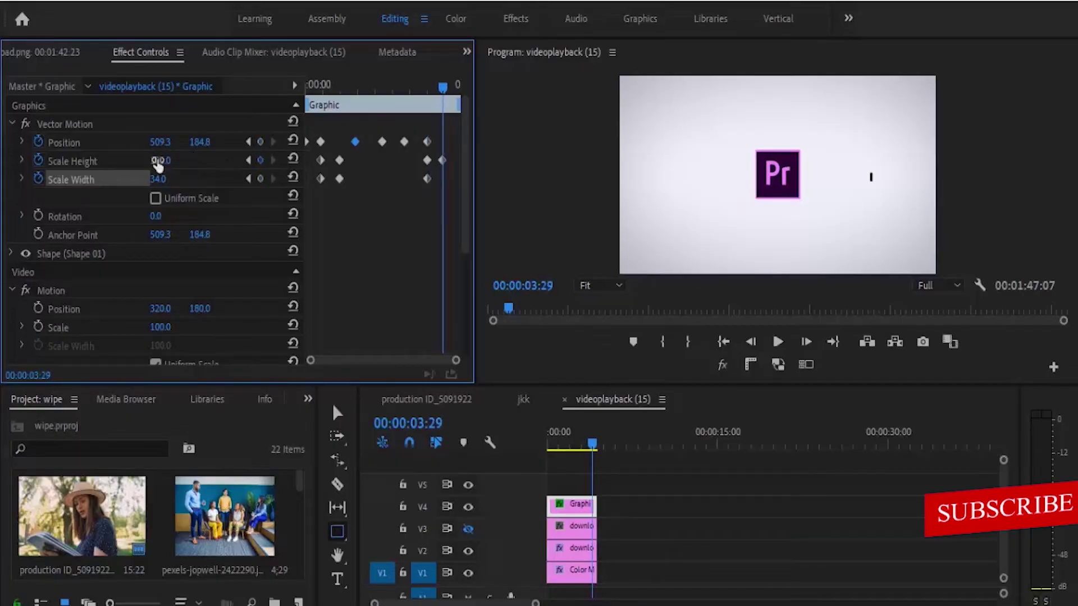
pyautogui.click(161, 179)
pyautogui.write('100')
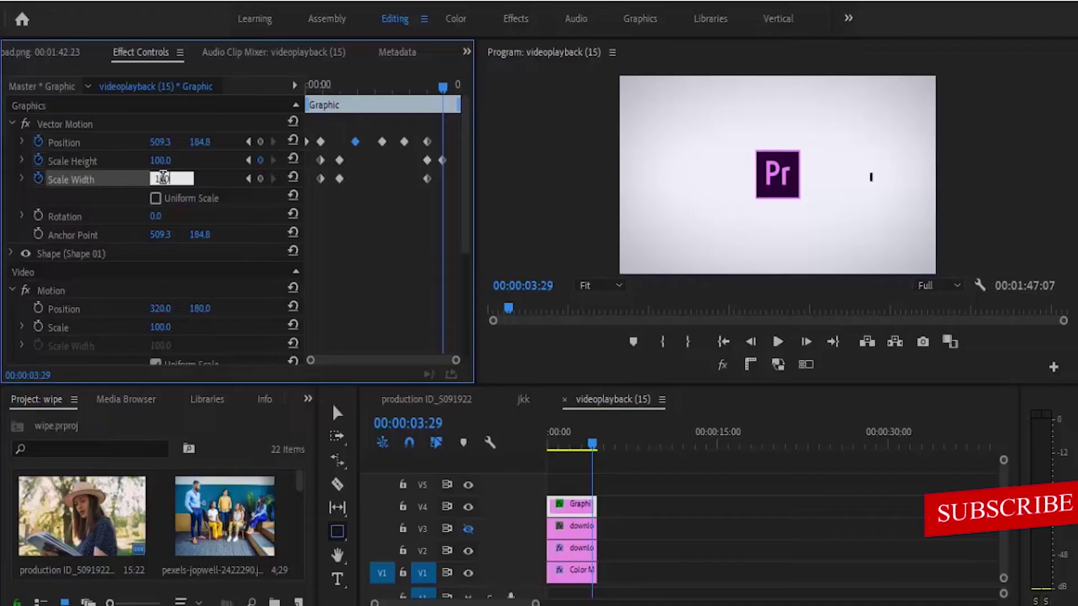
pyautogui.press('Return')
# Keyframe Scale Height and Scale Width to 0 at 00:00:04:09, and nudge both keyframes slightly closer to the clip's end
pyautogui.moveTo(441, 106); pyautogui.dragTo(455, 93)
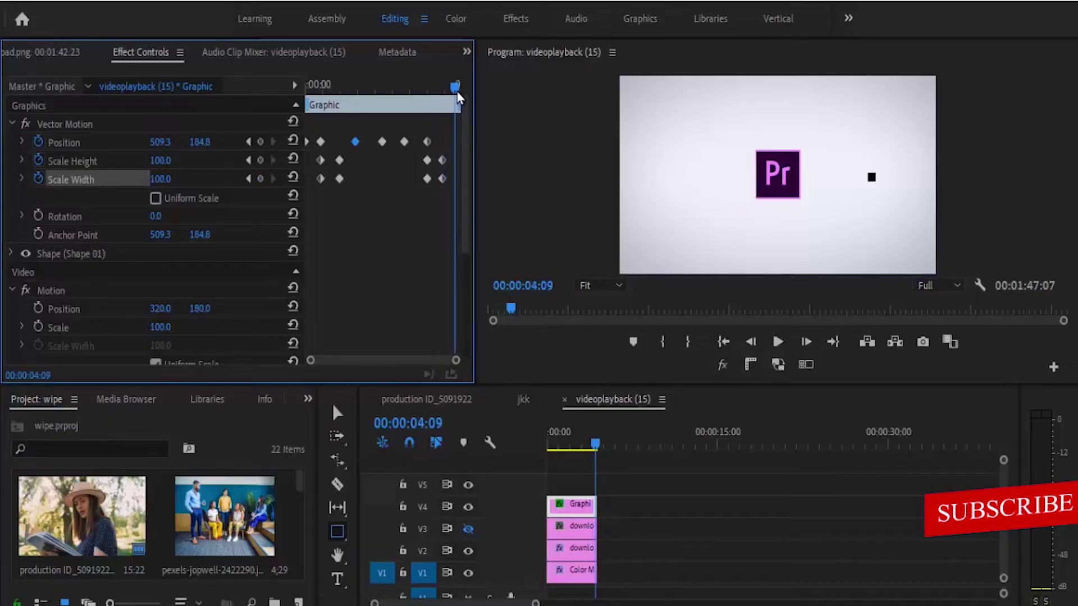
pyautogui.click(161, 158)
pyautogui.write('0')
pyautogui.press('Return')
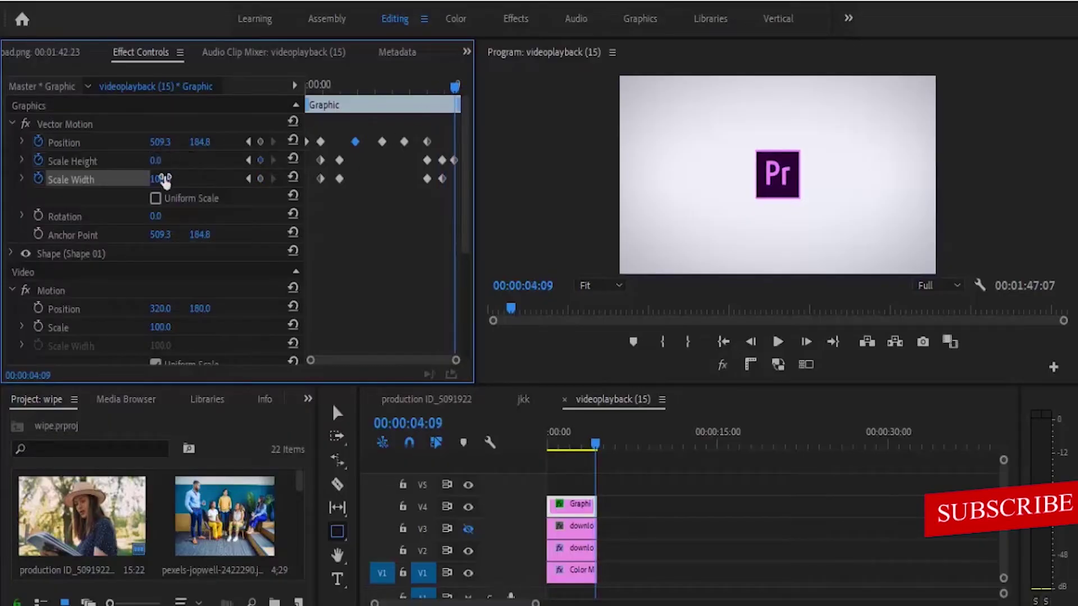
pyautogui.click(161, 179)
pyautogui.write('0')
pyautogui.press('Return')
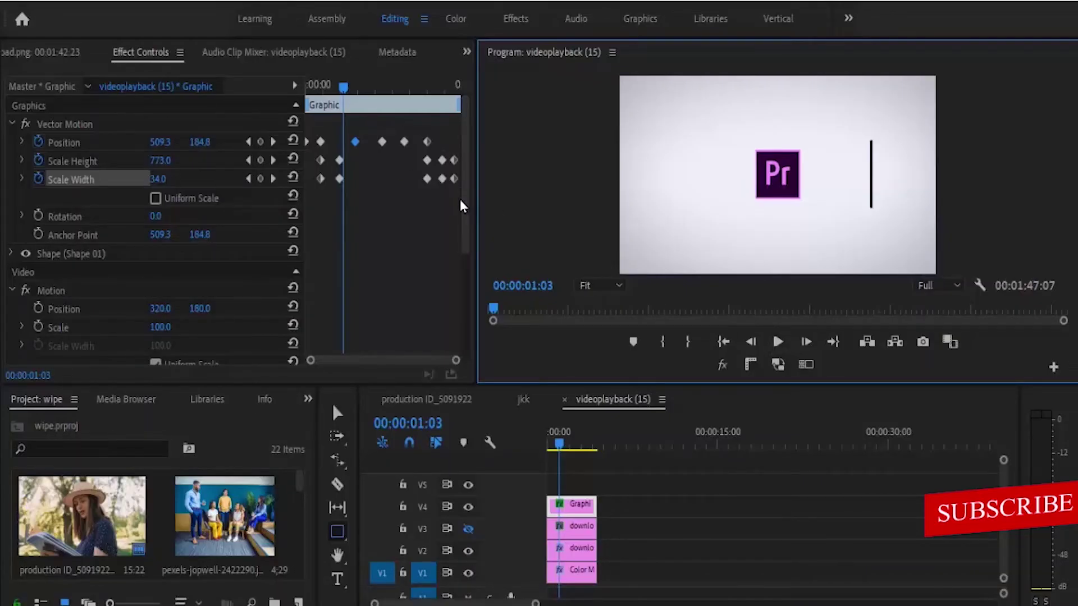
pyautogui.moveTo(460, 200); pyautogui.dragTo(454, 175)
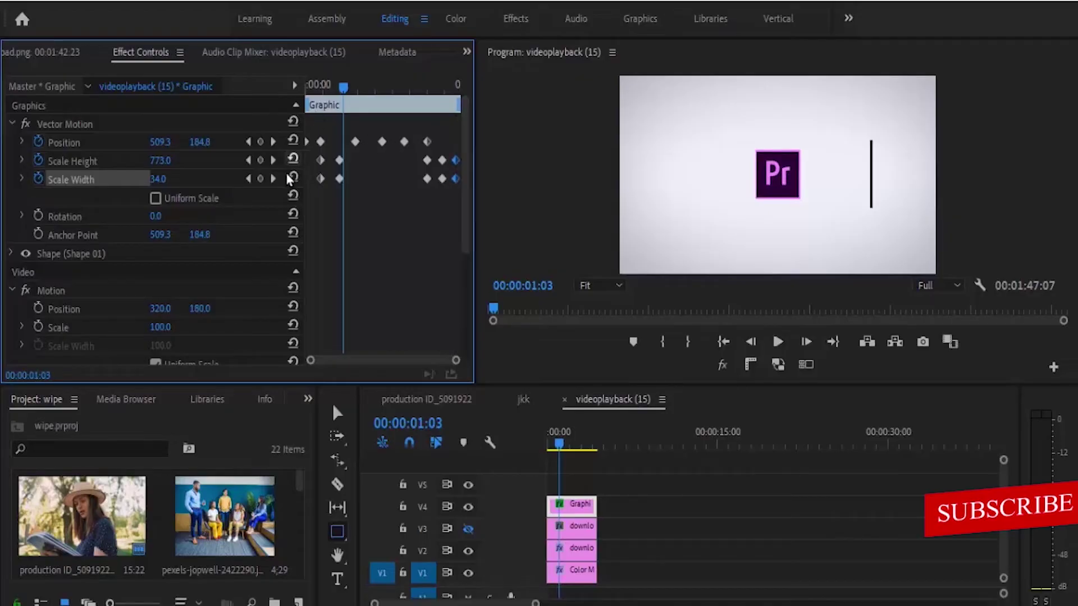
# Apply Ease Out temporal interpolation to the first and fifth Position keyframes and Ease In to the third
pyautogui.rightClick(307, 141)
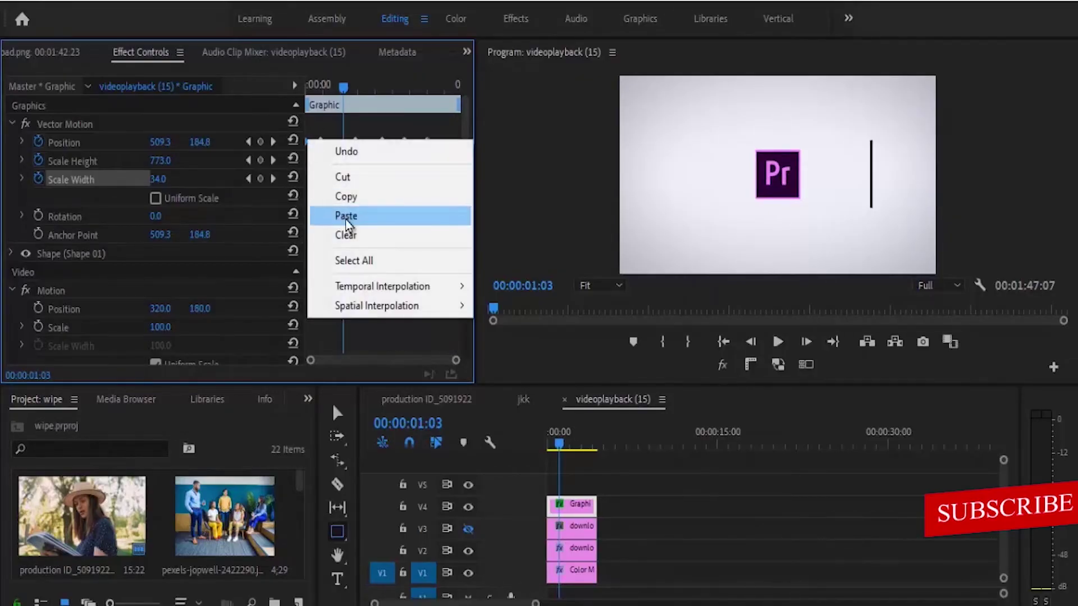
pyautogui.click(514, 406)
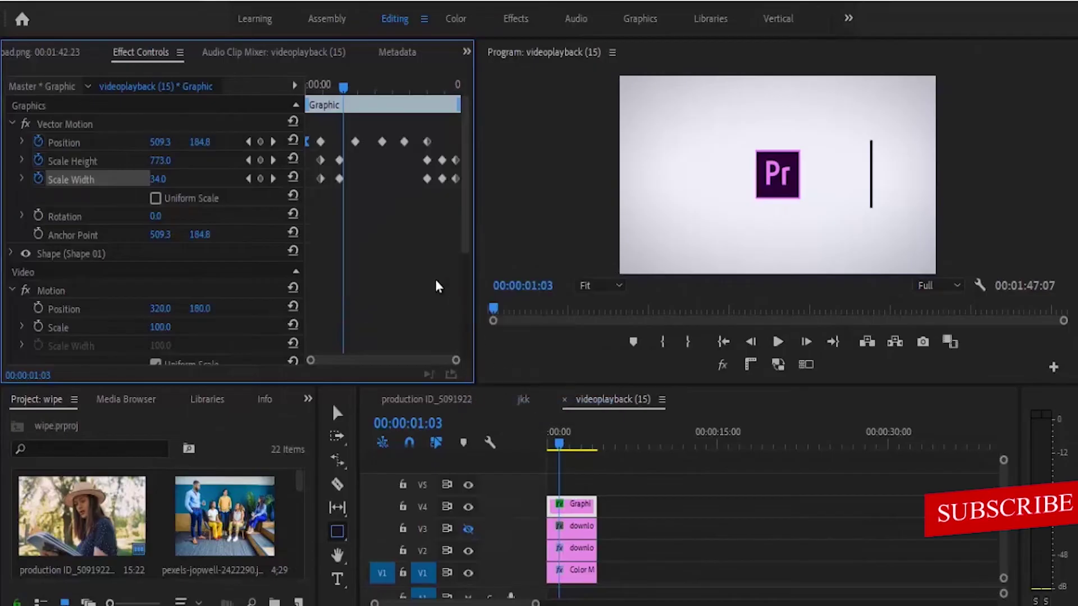
pyautogui.rightClick(355, 142)
pyautogui.moveTo(416, 285)
pyautogui.click(563, 388)
pyautogui.rightClick(404, 141)
pyautogui.moveTo(457, 305)
pyautogui.click(595, 408)
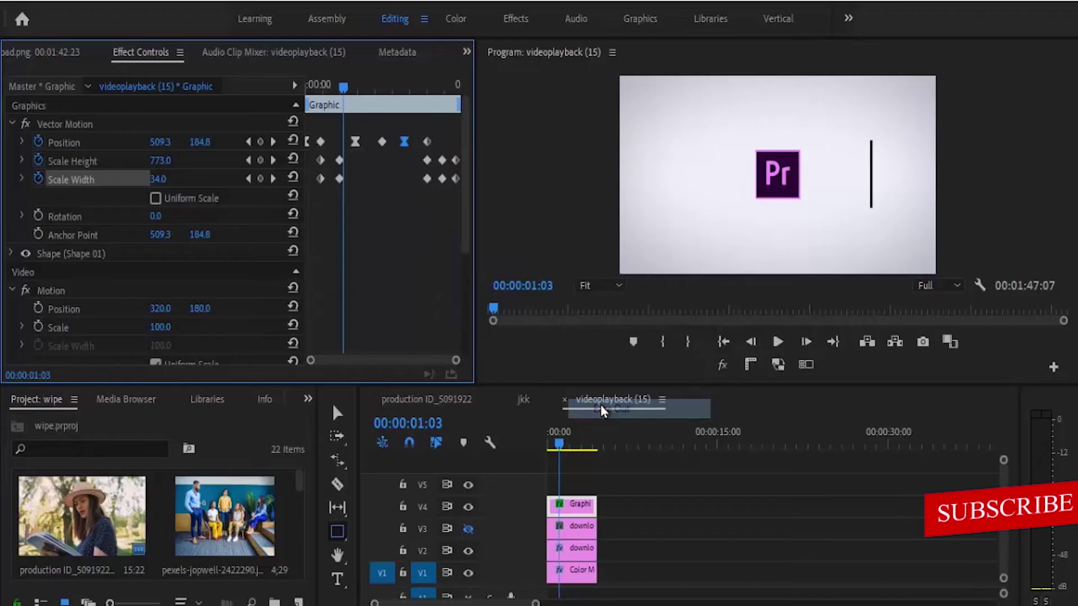
# Apply Ease In temporal interpolation to the second, fourth and last Position keyframes
pyautogui.click(321, 140)
pyautogui.rightClick(324, 139)
pyautogui.moveTo(420, 283)
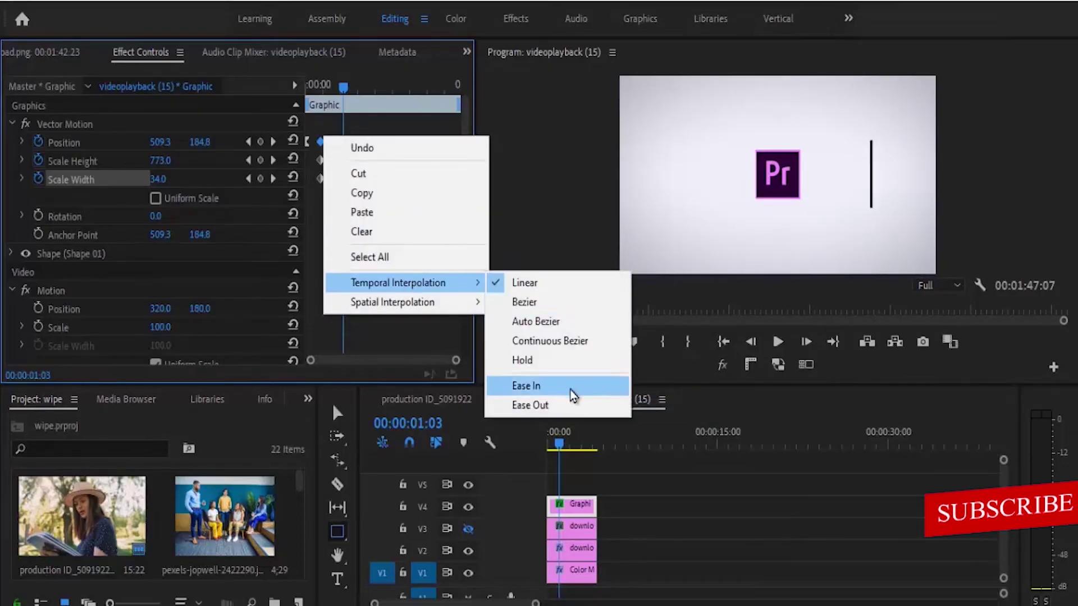
pyautogui.click(570, 392)
pyautogui.rightClick(383, 142)
pyautogui.click(594, 385)
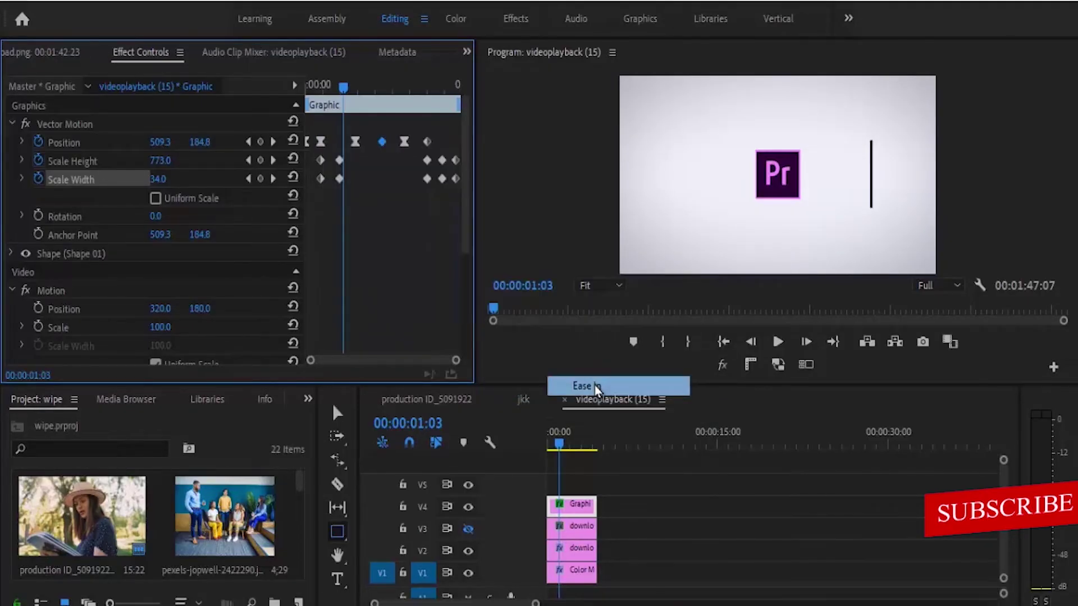
pyautogui.rightClick(426, 141)
pyautogui.moveTo(515, 286)
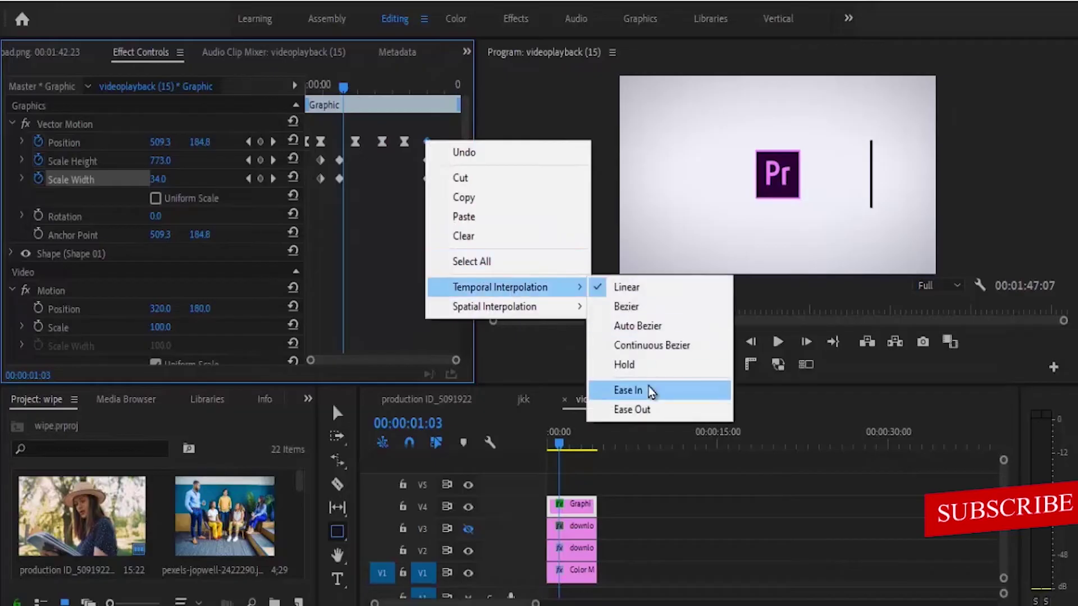
pyautogui.click(620, 387)
# Apply Ease Out to the Scale Height and Scale Width keyframes at 00:00:03:16 and to their first pair
pyautogui.moveTo(436, 197); pyautogui.dragTo(421, 162)
pyautogui.rightClick(426, 160)
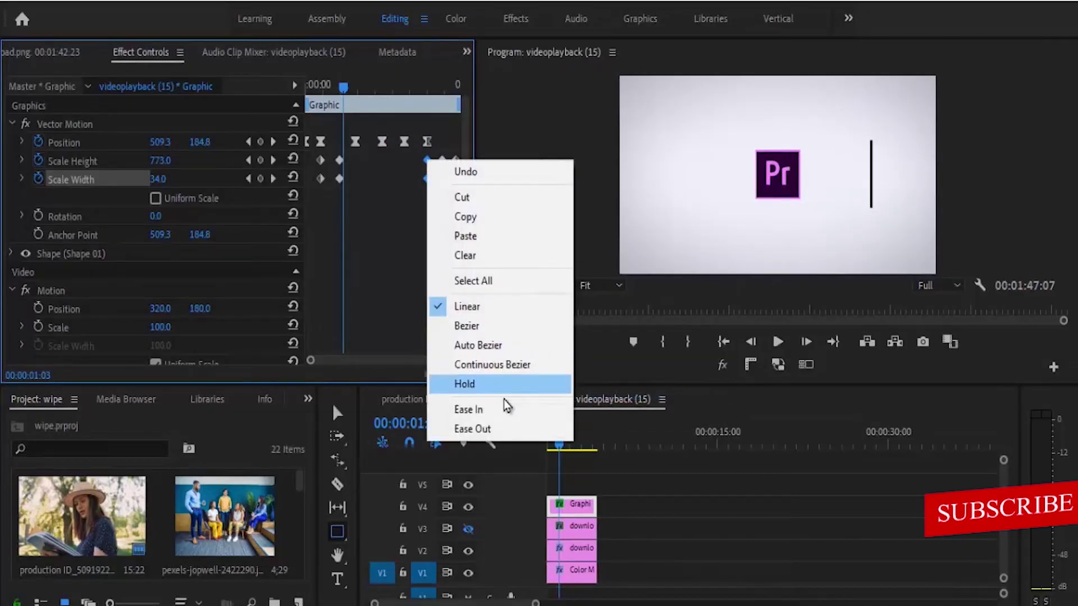
pyautogui.click(505, 430)
pyautogui.moveTo(325, 194); pyautogui.dragTo(317, 159)
pyautogui.rightClick(318, 160)
pyautogui.click(387, 428)
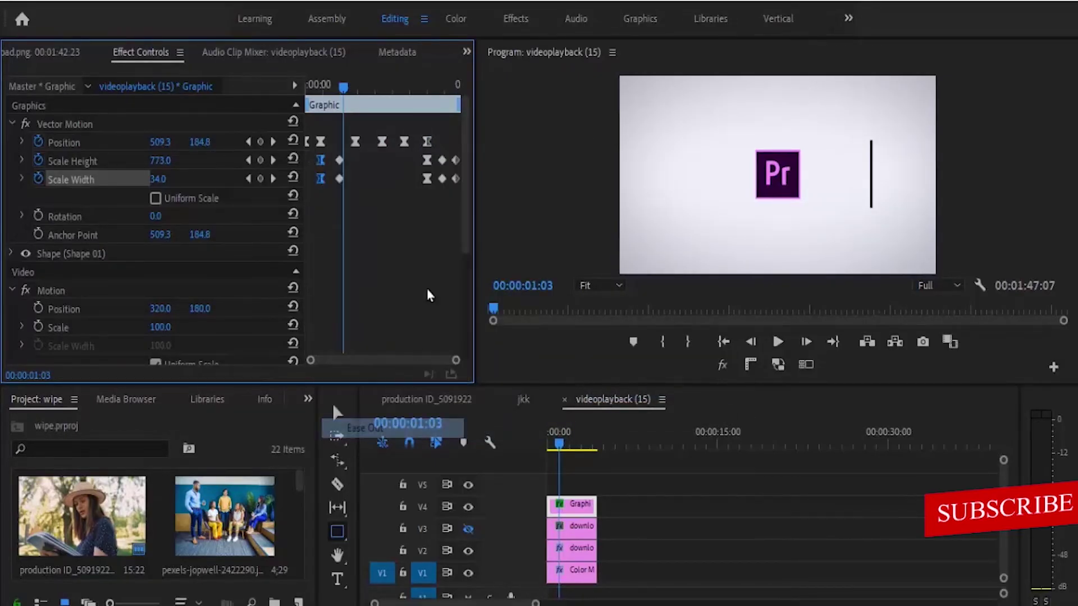
# Apply easing to the last two pairs of Scale Height and Scale Width keyframes, and Ease In to the second pair
pyautogui.moveTo(459, 192); pyautogui.dragTo(444, 156)
pyautogui.rightClick(457, 160)
pyautogui.click(508, 431)
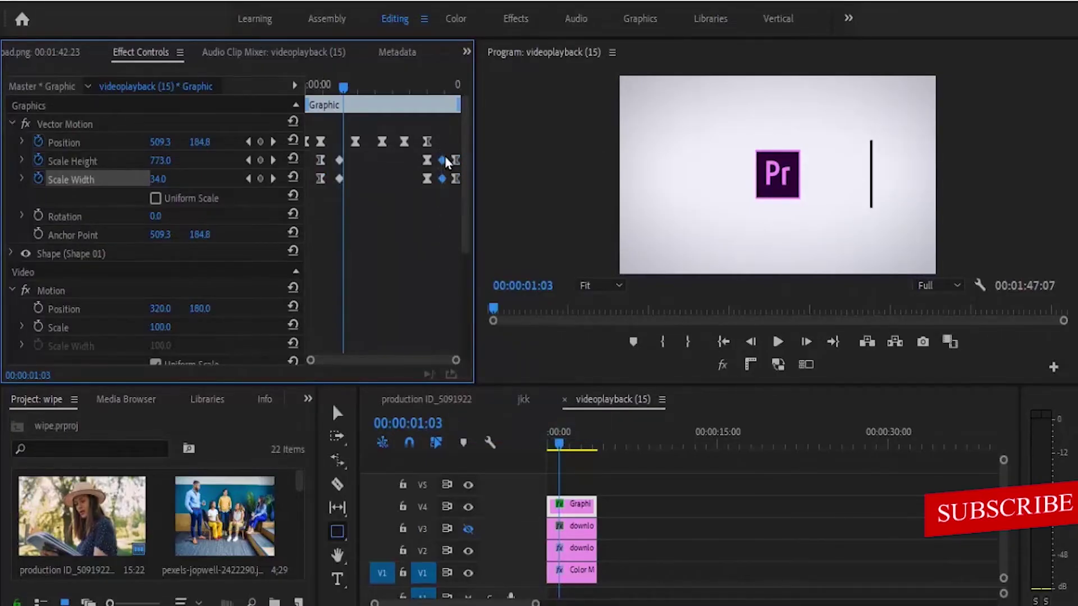
pyautogui.rightClick(444, 164)
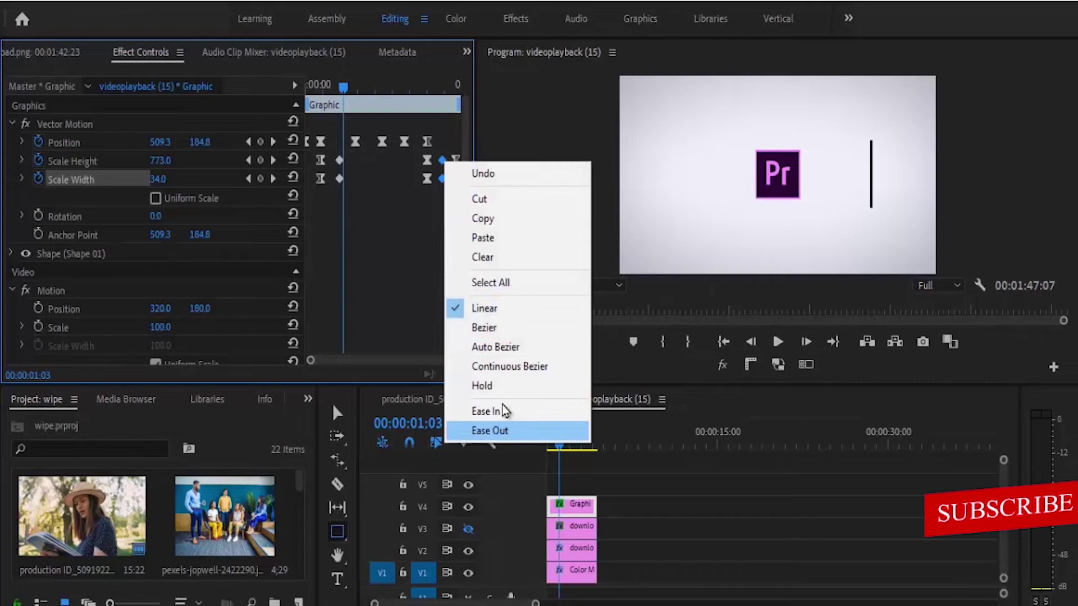
pyautogui.click(498, 335)
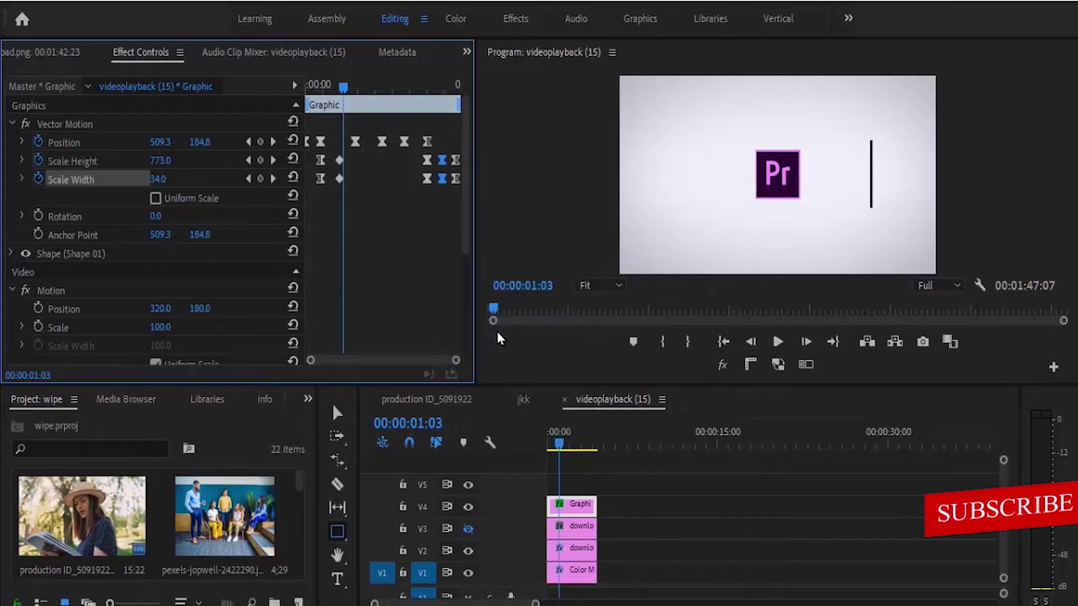
pyautogui.moveTo(348, 201); pyautogui.dragTo(338, 166)
pyautogui.rightClick(338, 162)
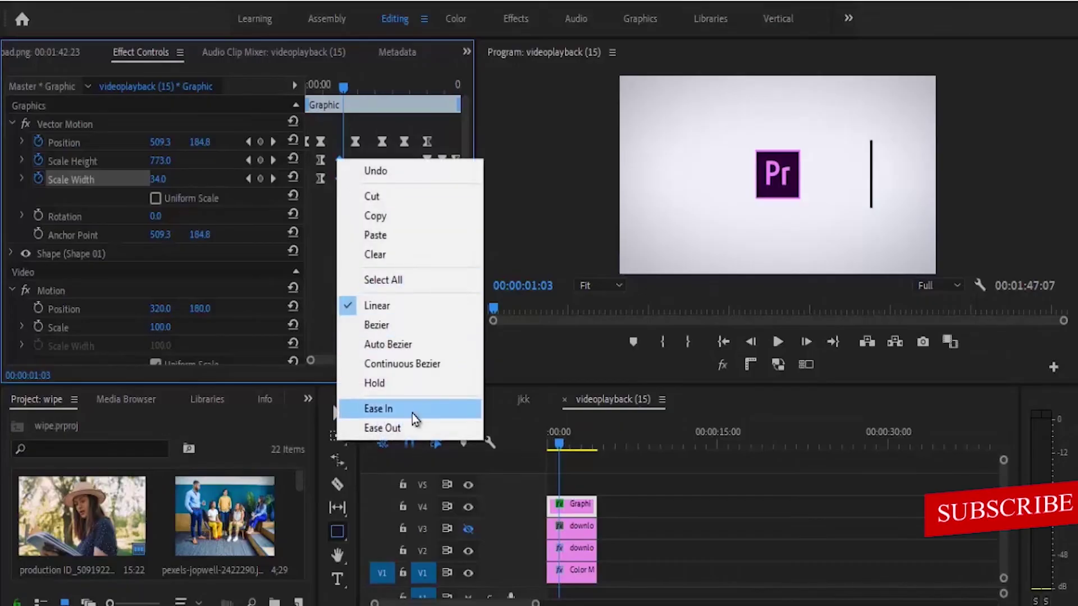
pyautogui.click(412, 414)
# Play back the sequence to check the eased animation of the black shape
pyautogui.click(774, 343)
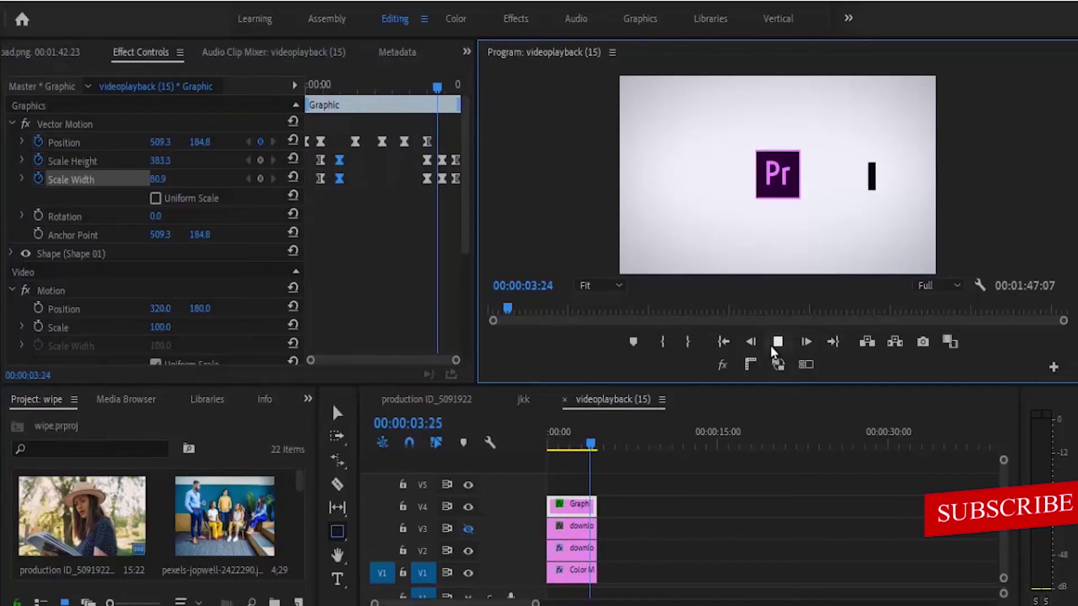
pyautogui.click(778, 343)
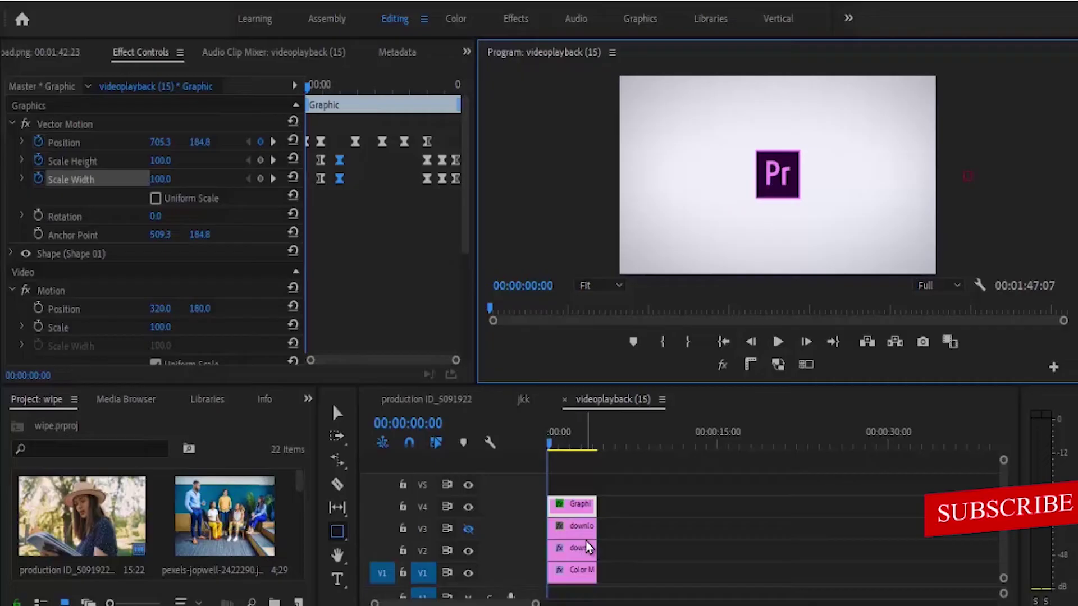
# Draw a closed four-point opacity mask around the logo of the download (1).png clip on V2 at 00:00:01:22, its edge along the black line
pyautogui.click(583, 556)
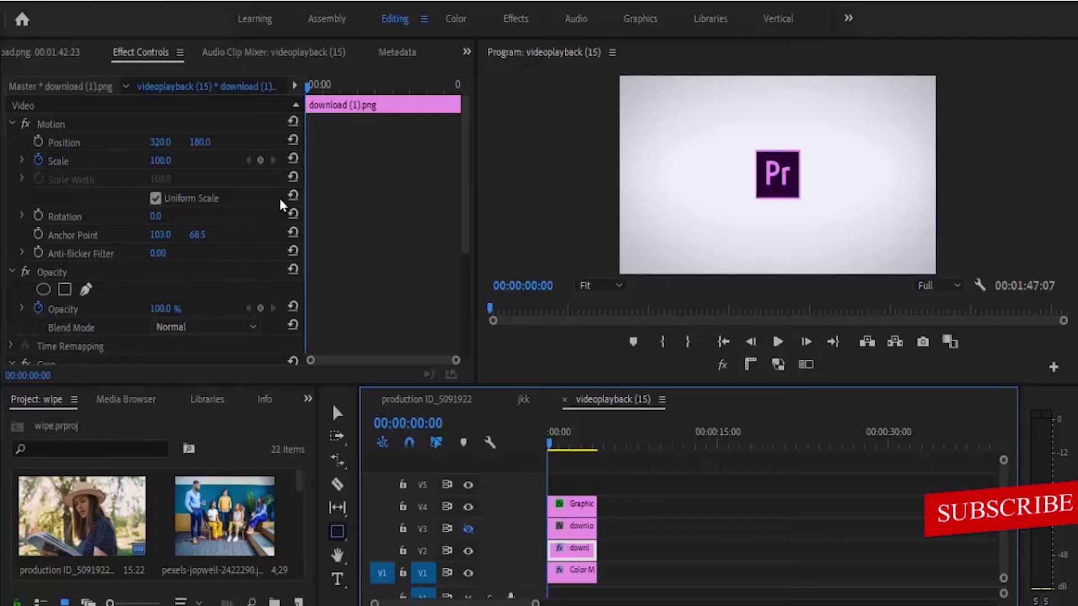
pyautogui.click(88, 290)
pyautogui.moveTo(550, 442); pyautogui.dragTo(566, 443)
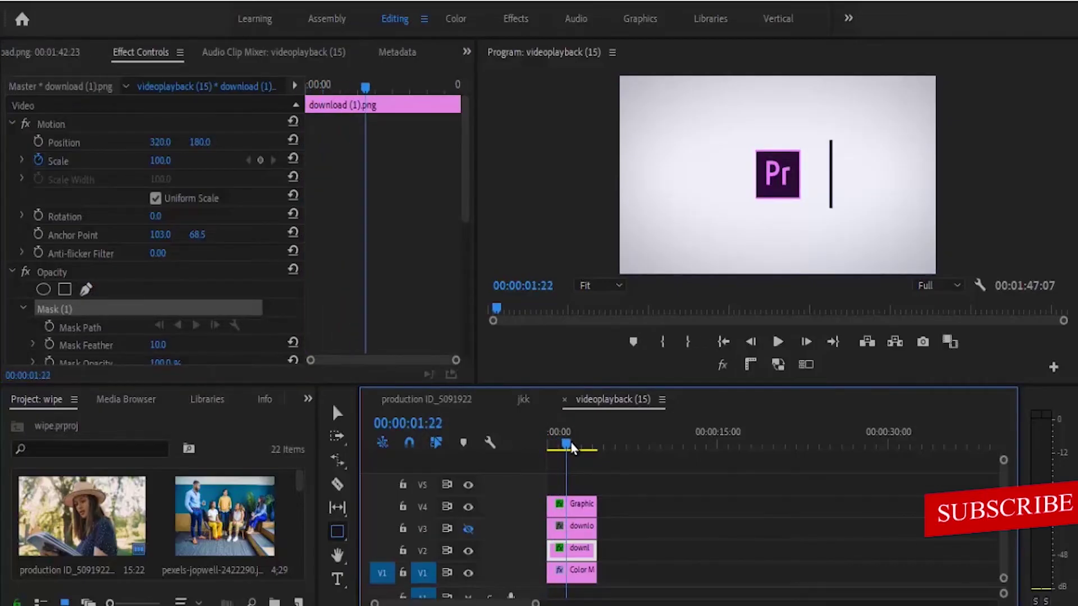
pyautogui.click(828, 203)
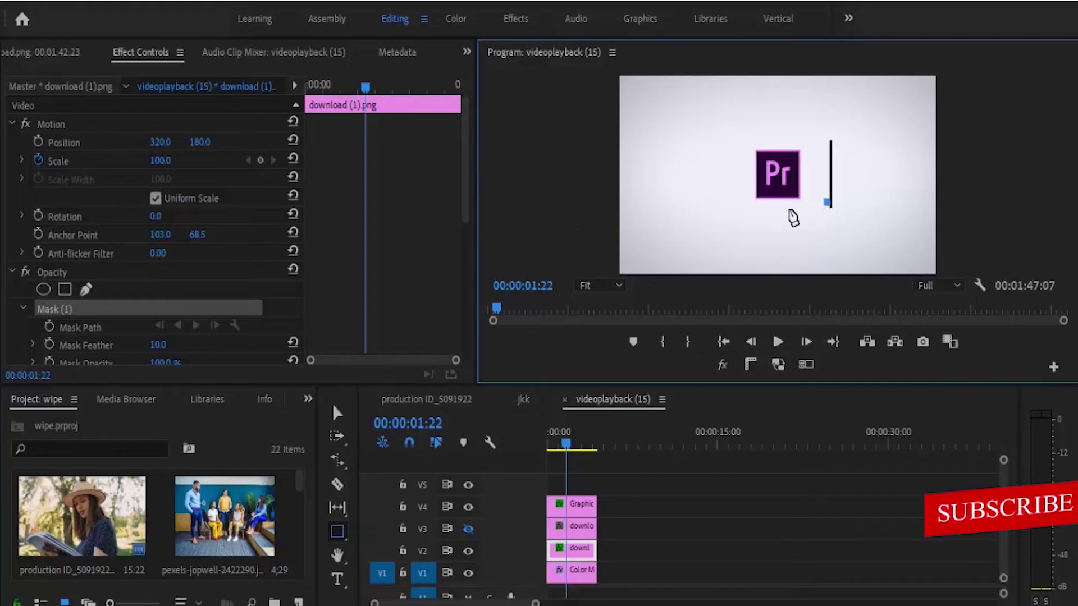
pyautogui.click(727, 203)
pyautogui.click(724, 144)
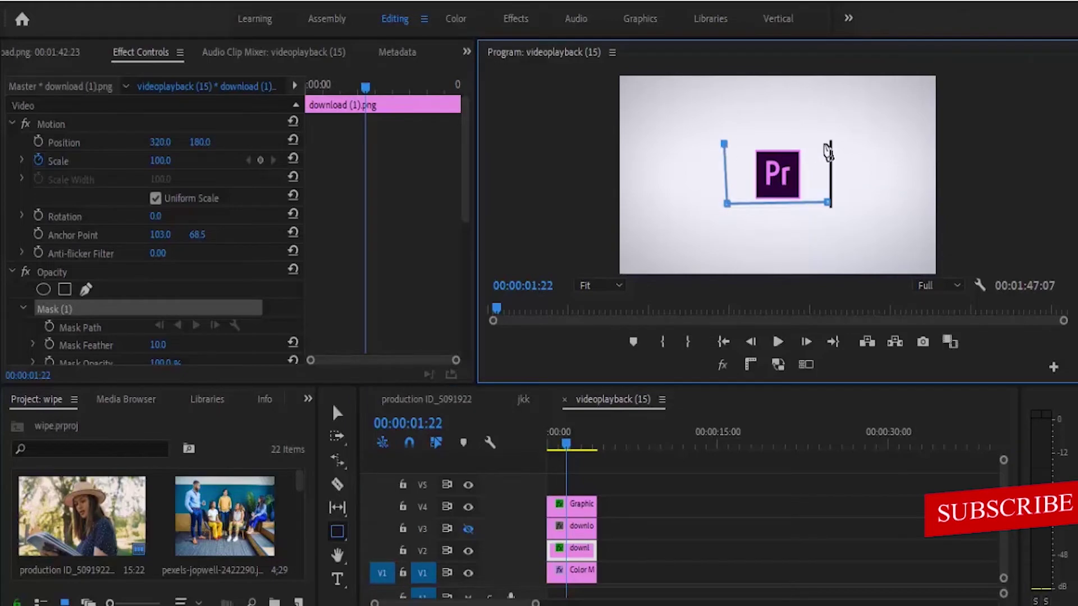
pyautogui.click(829, 146)
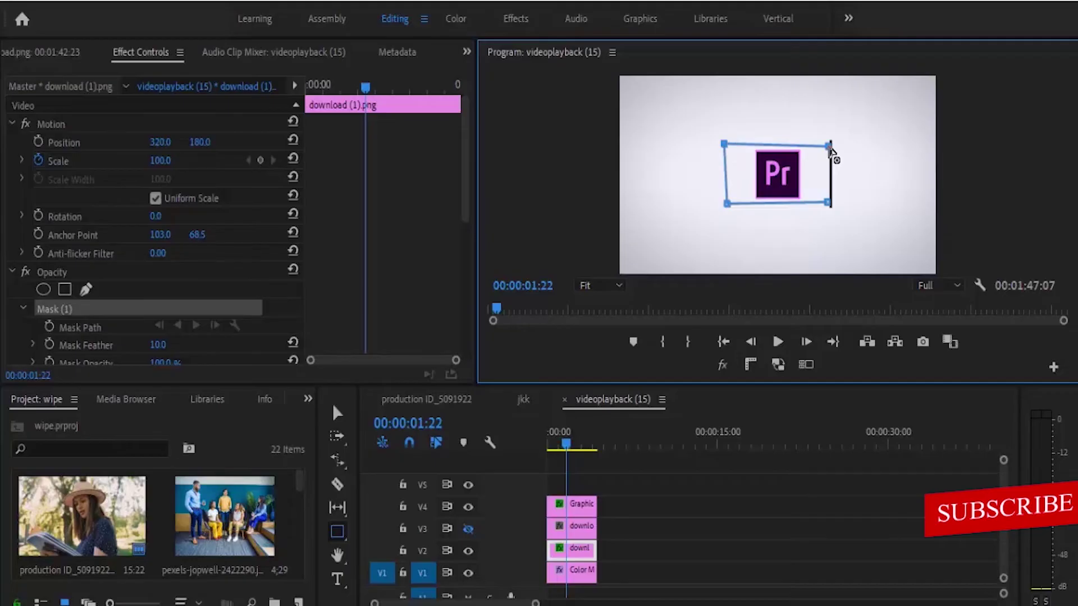
pyautogui.click(829, 203)
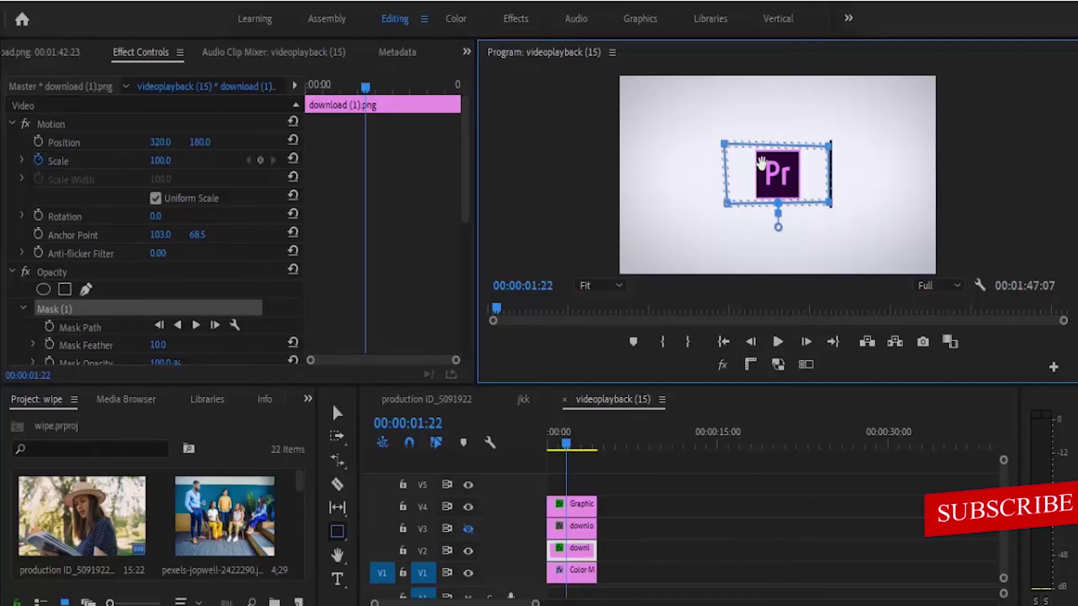
# Invert the mask on download (1).png, add a Mask Path keyframe at 00:00:01:22 and reselect the mask
pyautogui.moveTo(465, 169); pyautogui.dragTo(546, 274)
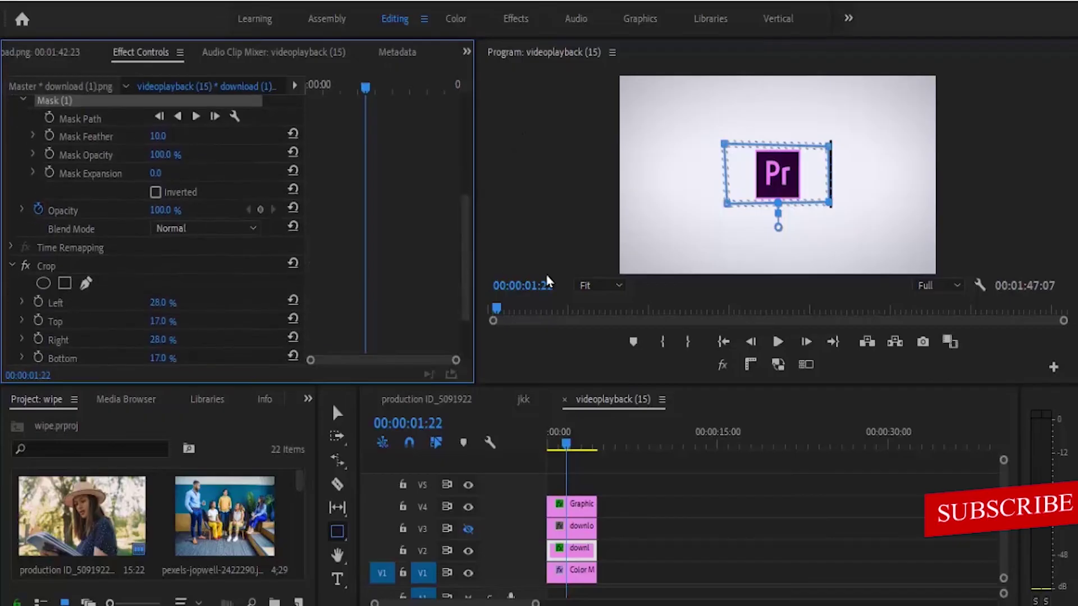
pyautogui.click(155, 193)
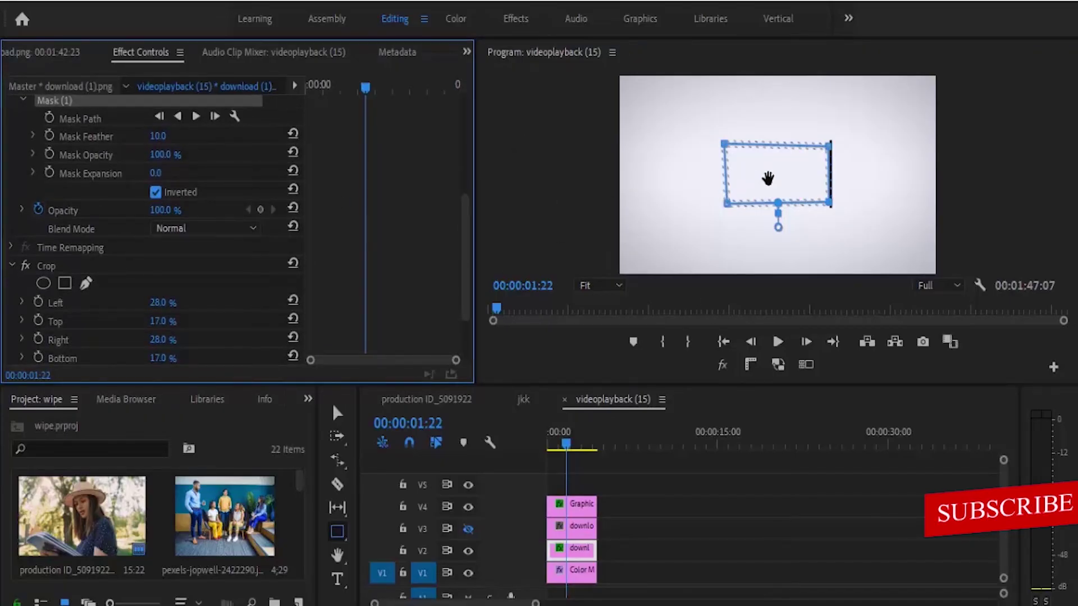
pyautogui.click(49, 118)
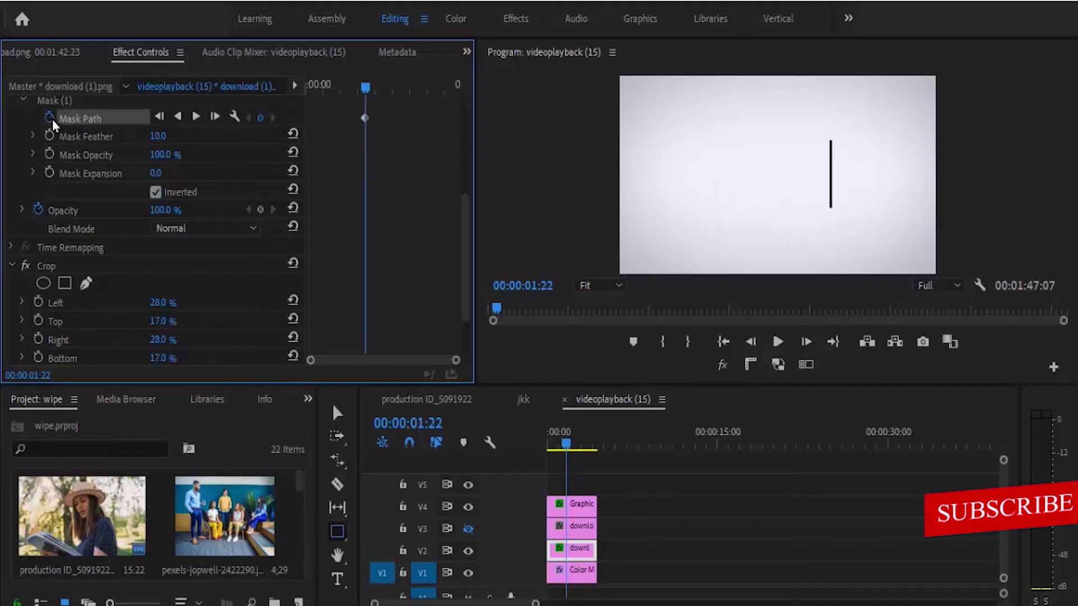
pyautogui.click(77, 101)
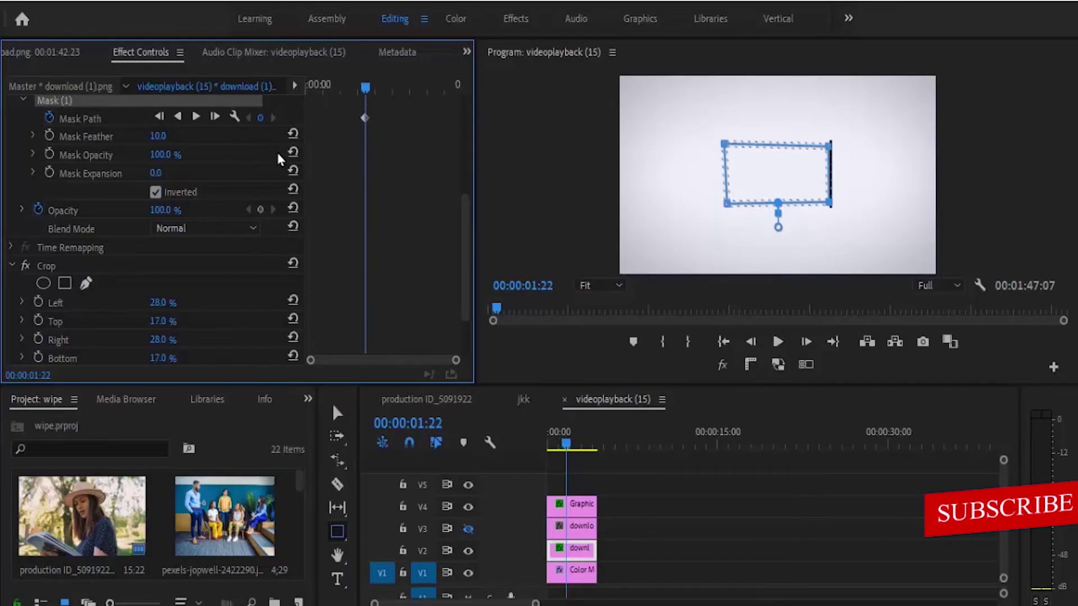
# Keyframe the V2 logo's mask frame by frame from 00:00:01:23, shifting it left so its edge follows the black line past the logo
pyautogui.click(805, 343)
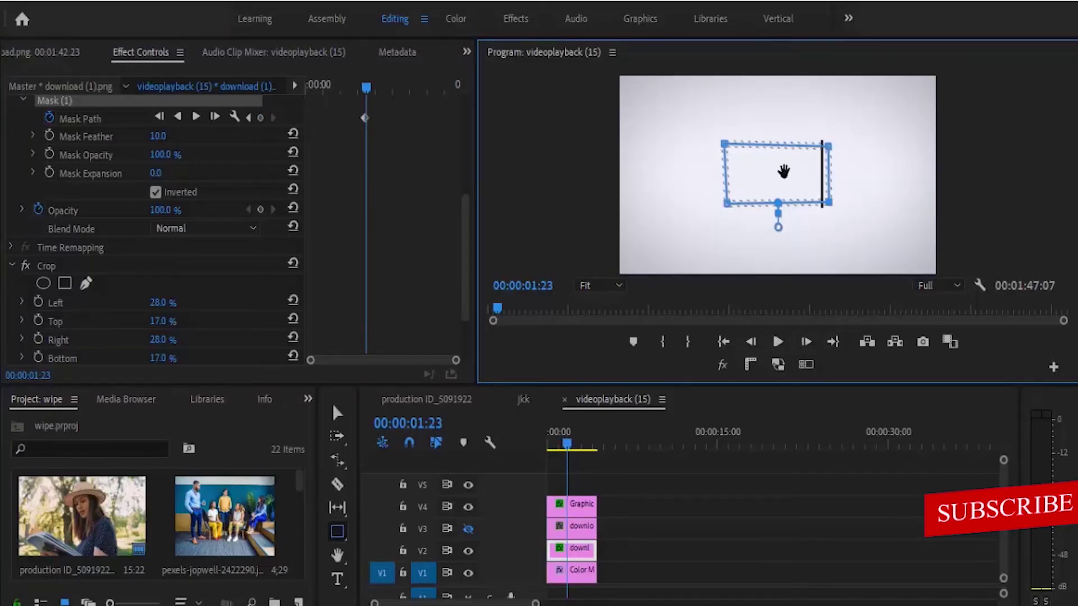
pyautogui.moveTo(784, 171); pyautogui.dragTo(774, 171)
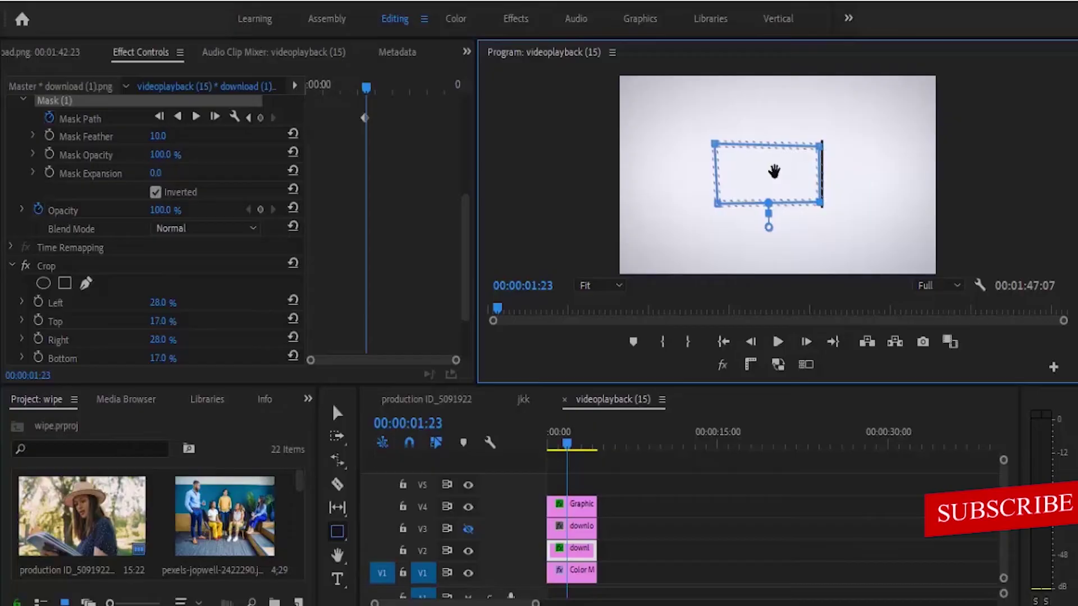
pyautogui.click(806, 344)
pyautogui.moveTo(780, 180); pyautogui.dragTo(682, 168)
pyautogui.click(806, 344)
pyautogui.click(811, 342)
pyautogui.click(806, 342)
pyautogui.click(807, 341)
pyautogui.click(806, 343)
pyautogui.press('Right')
pyautogui.press('Right')
pyautogui.press('Right')
pyautogui.click(806, 342)
pyautogui.click(803, 343)
pyautogui.click(806, 343)
pyautogui.click(807, 342)
pyautogui.click(804, 346)
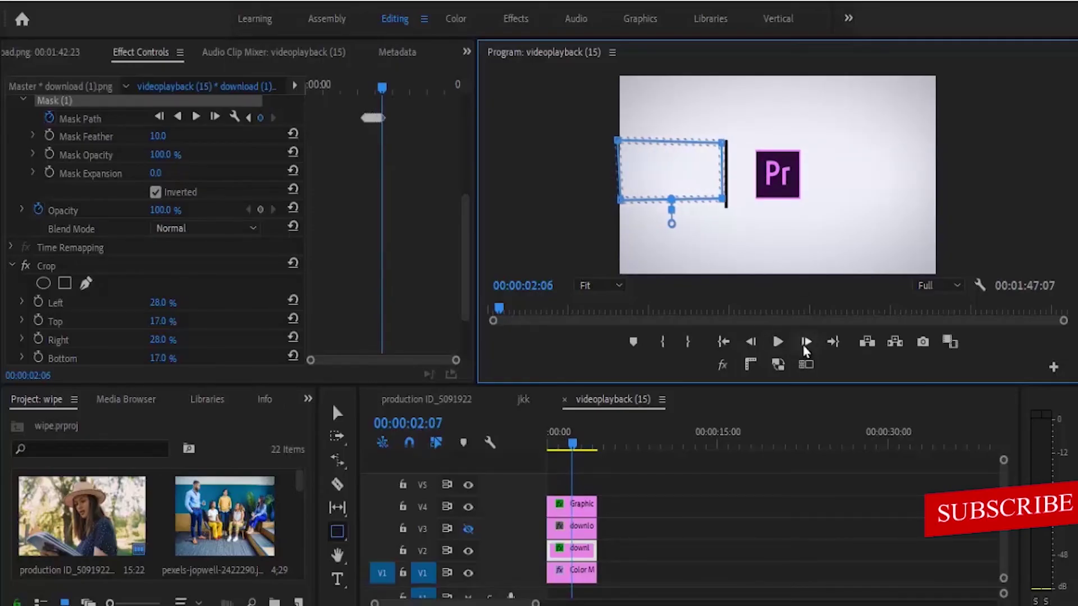
pyautogui.click(687, 185)
pyautogui.click(810, 344)
pyautogui.click(809, 345)
pyautogui.click(809, 345)
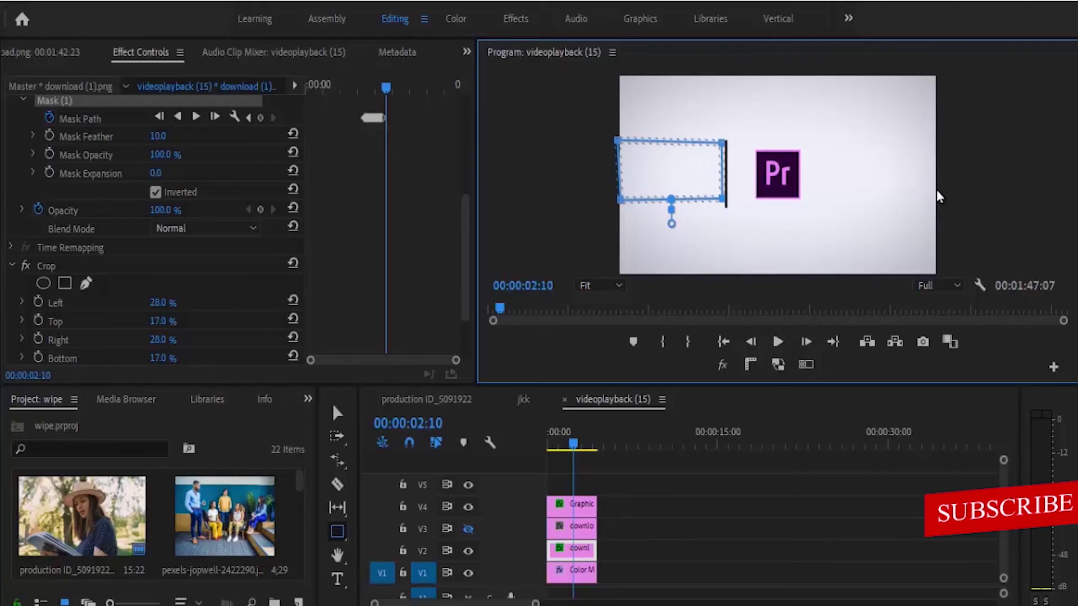
# Keyframe the V2 logo's mask frame by frame from 00:00:02:27, shifting it right along with the black line back across the logo
pyautogui.click(806, 338)
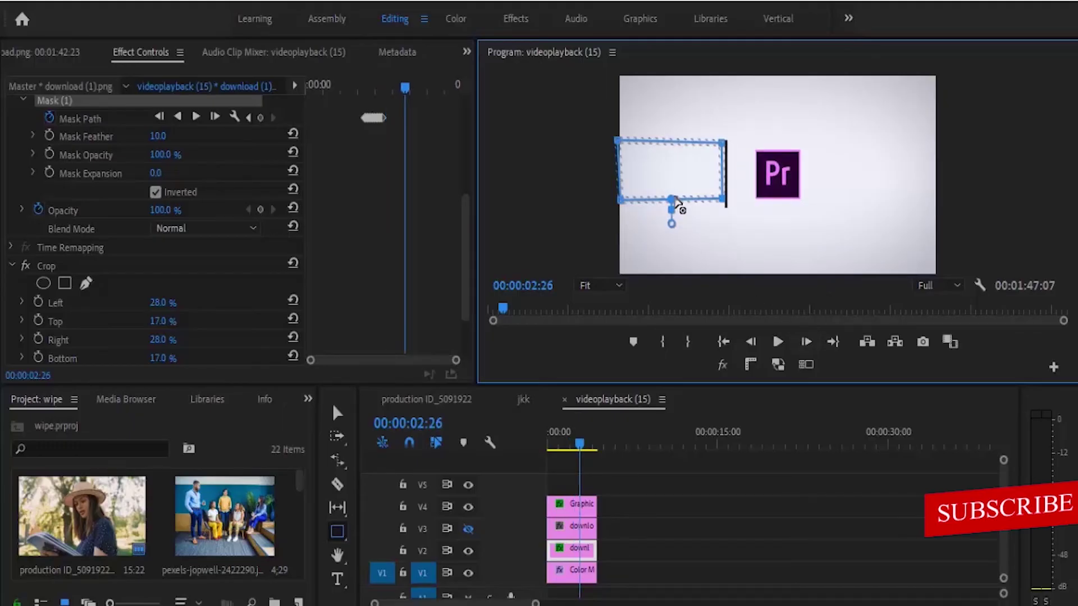
pyautogui.click(808, 342)
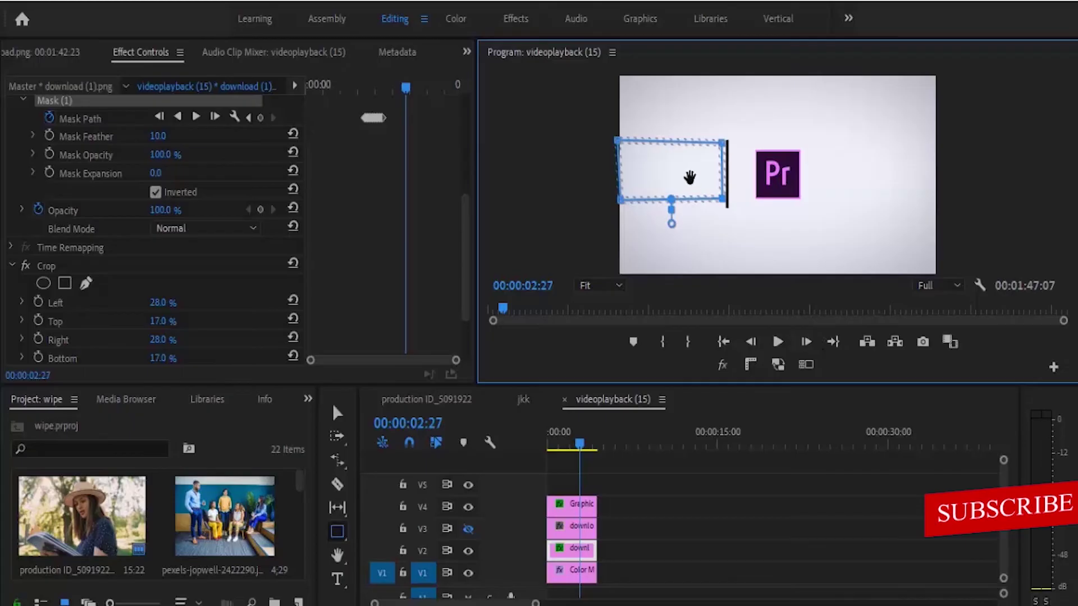
pyautogui.click(804, 343)
pyautogui.moveTo(690, 178); pyautogui.dragTo(797, 184)
pyautogui.click(807, 342)
pyautogui.click(808, 344)
pyautogui.click(806, 342)
pyautogui.press('Right')
pyautogui.press('Right')
pyautogui.press('Right')
pyautogui.press('Right')
pyautogui.press('Right')
pyautogui.press('Right')
pyautogui.click(807, 345)
pyautogui.click(803, 346)
pyautogui.click(807, 343)
pyautogui.click(806, 342)
pyautogui.click(807, 343)
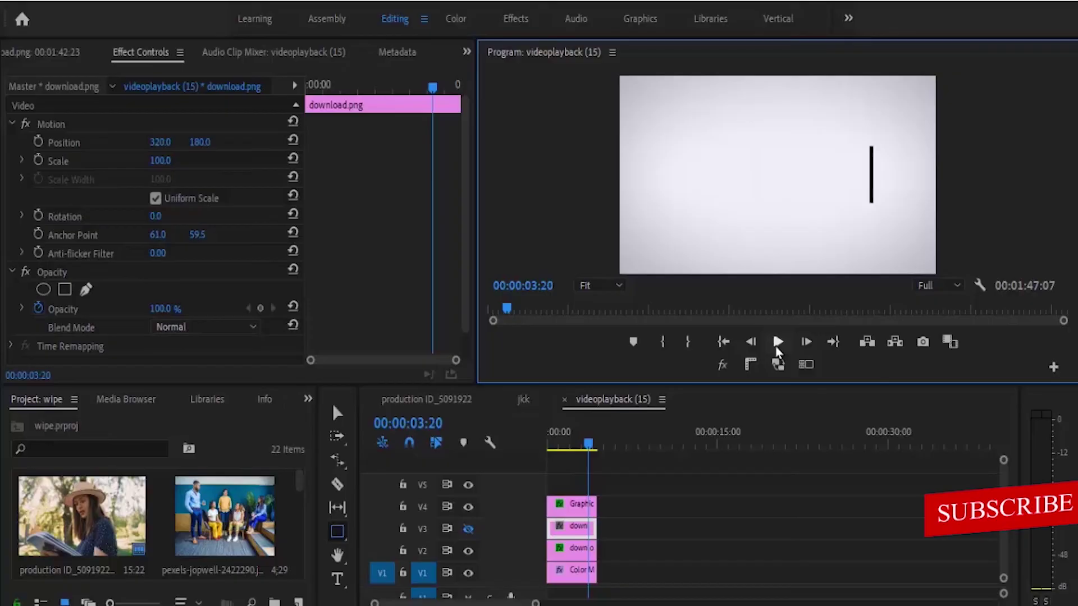
# Show the V3 track and draw a closed four-point opacity mask around the download.png logo at 00:00:02:07, starting at the black line
pyautogui.click(469, 530)
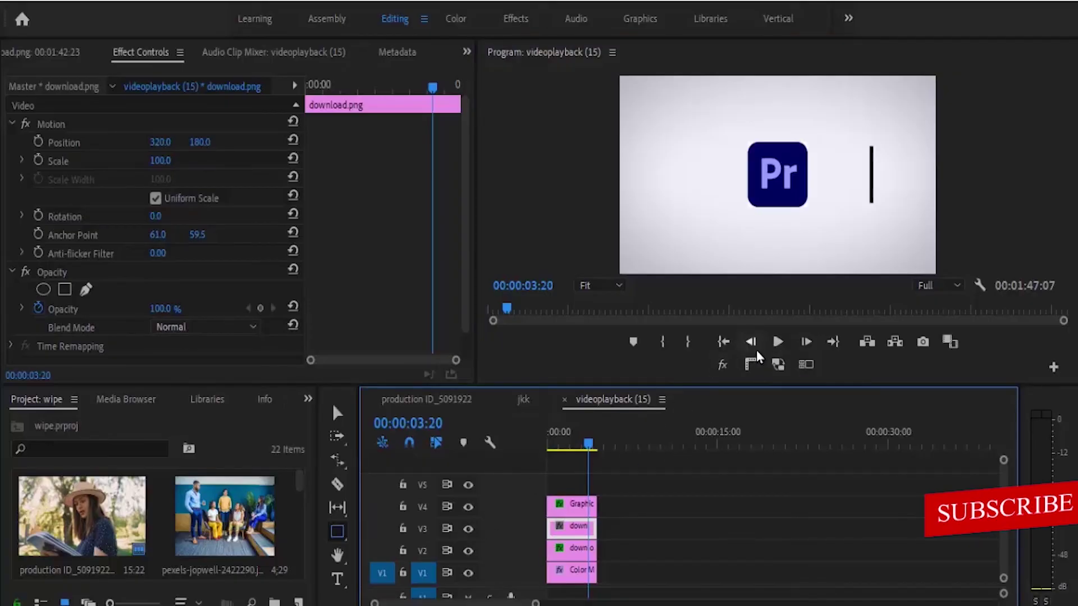
pyautogui.moveTo(583, 448); pyautogui.dragTo(573, 447)
pyautogui.click(804, 346)
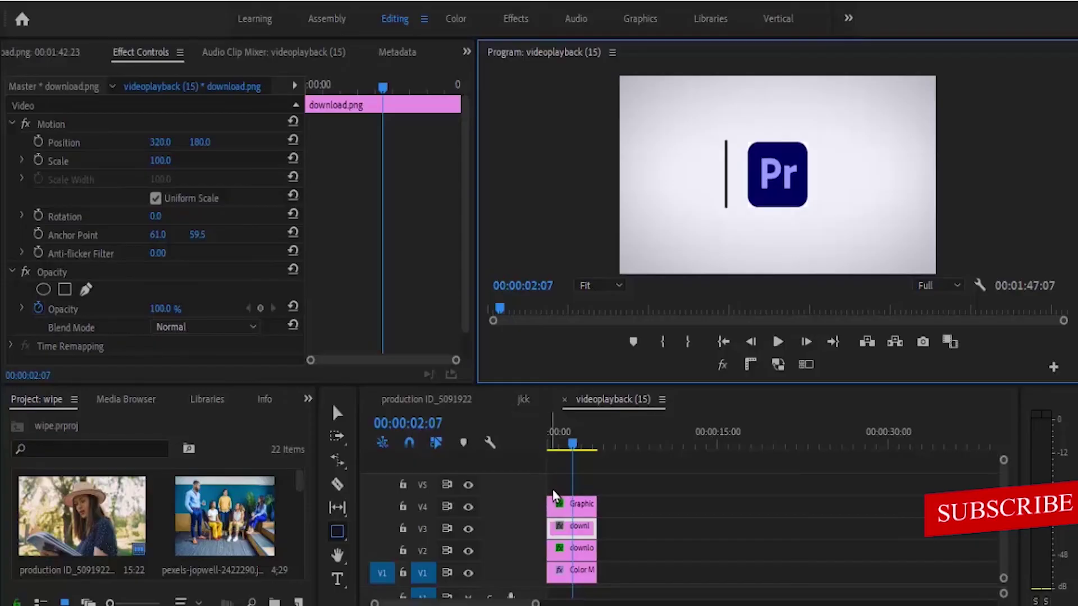
pyautogui.click(86, 290)
pyautogui.click(728, 141)
pyautogui.click(729, 207)
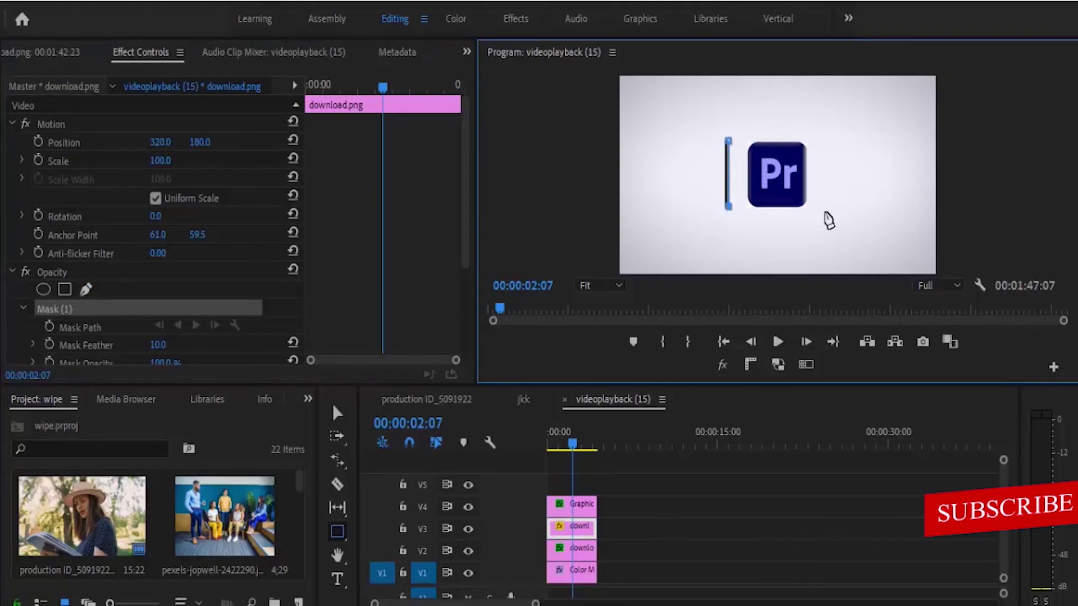
pyautogui.click(822, 217)
pyautogui.click(820, 139)
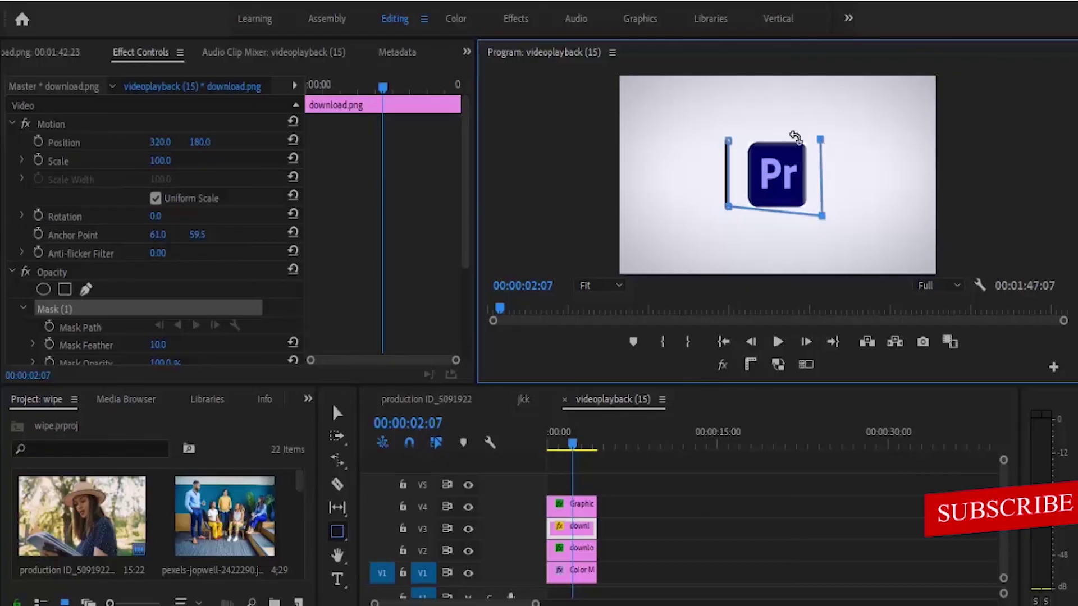
pyautogui.click(728, 141)
# Invert the mask on download.png, add a Mask Path keyframe at 00:00:02:07 and reselect the mask
pyautogui.moveTo(467, 240); pyautogui.dragTo(474, 292)
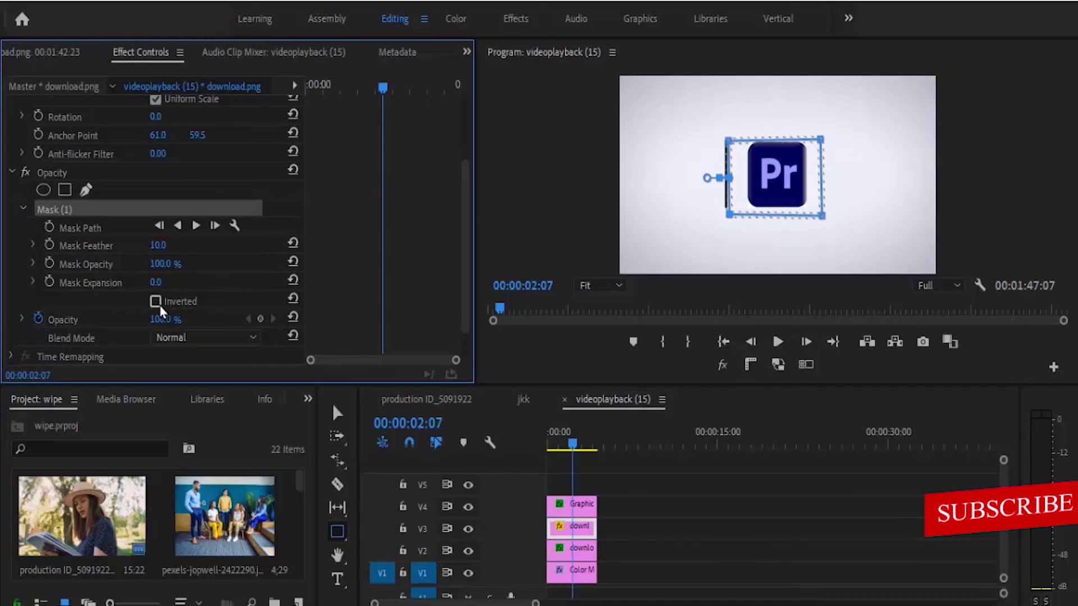
pyautogui.click(155, 302)
pyautogui.click(50, 227)
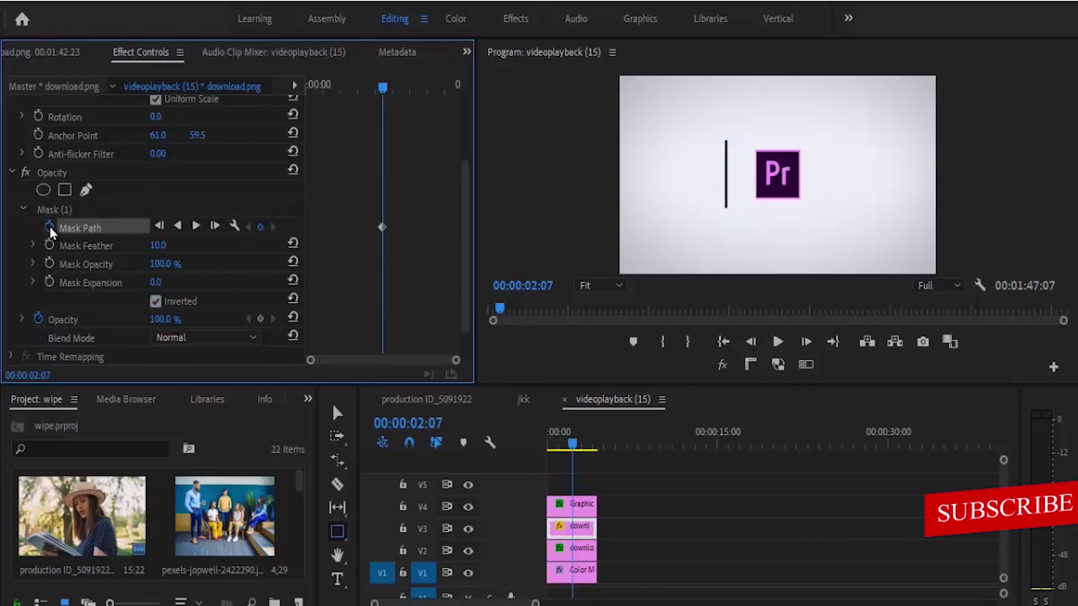
pyautogui.click(85, 209)
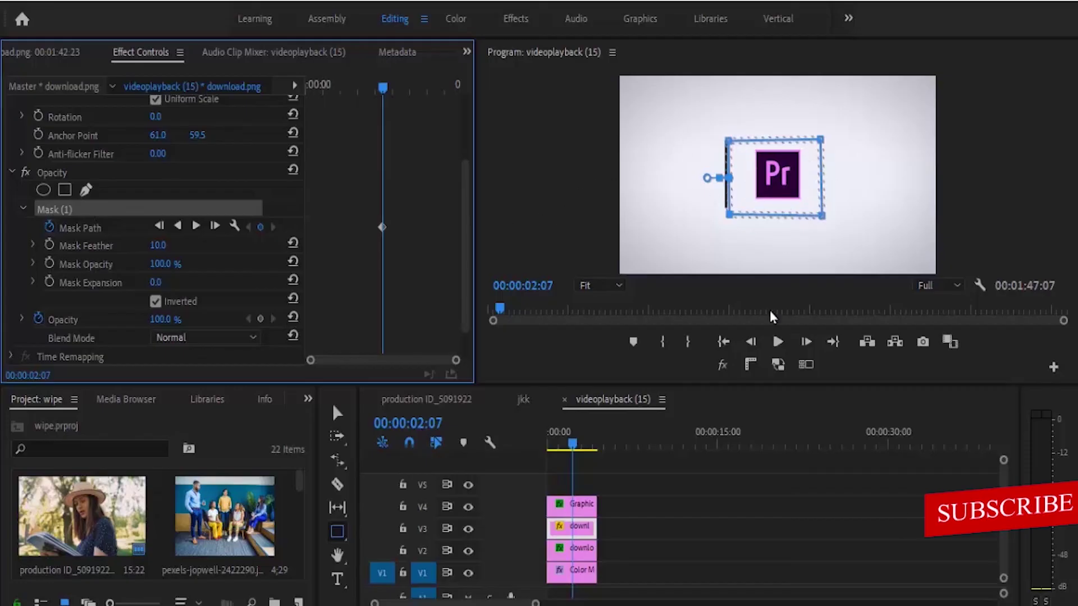
# Keyframe the V3 logo's mask frame by frame up to 00:00:03:16, shifting it right with the black line until it clears the logo
pyautogui.click(811, 348)
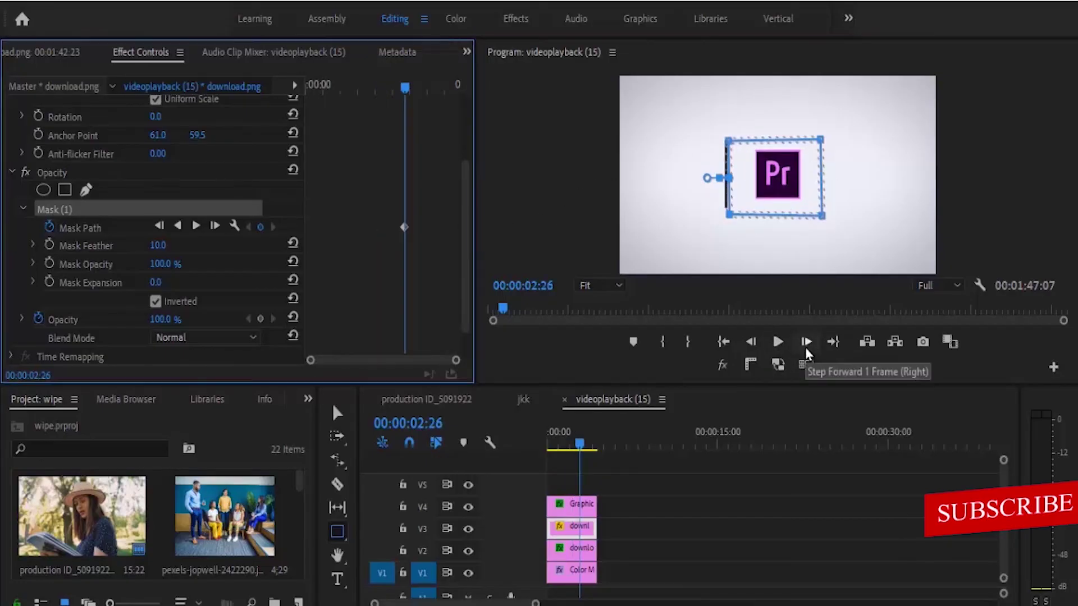
pyautogui.click(805, 347)
pyautogui.moveTo(751, 183); pyautogui.dragTo(914, 193)
pyautogui.press('Right')
pyautogui.click(805, 341)
pyautogui.click(805, 342)
pyautogui.click(806, 342)
pyautogui.click(806, 346)
pyautogui.click(806, 341)
pyautogui.click(806, 341)
pyautogui.click(806, 342)
pyautogui.click(810, 340)
pyautogui.click(806, 341)
pyautogui.click(807, 341)
pyautogui.click(808, 342)
pyautogui.click(808, 343)
pyautogui.click(808, 343)
pyautogui.click(809, 343)
pyautogui.click(806, 345)
pyautogui.click(810, 345)
pyautogui.click(808, 343)
pyautogui.click(807, 343)
# Play back the sequence from the start to check the masked transition between the two logos
pyautogui.click(726, 346)
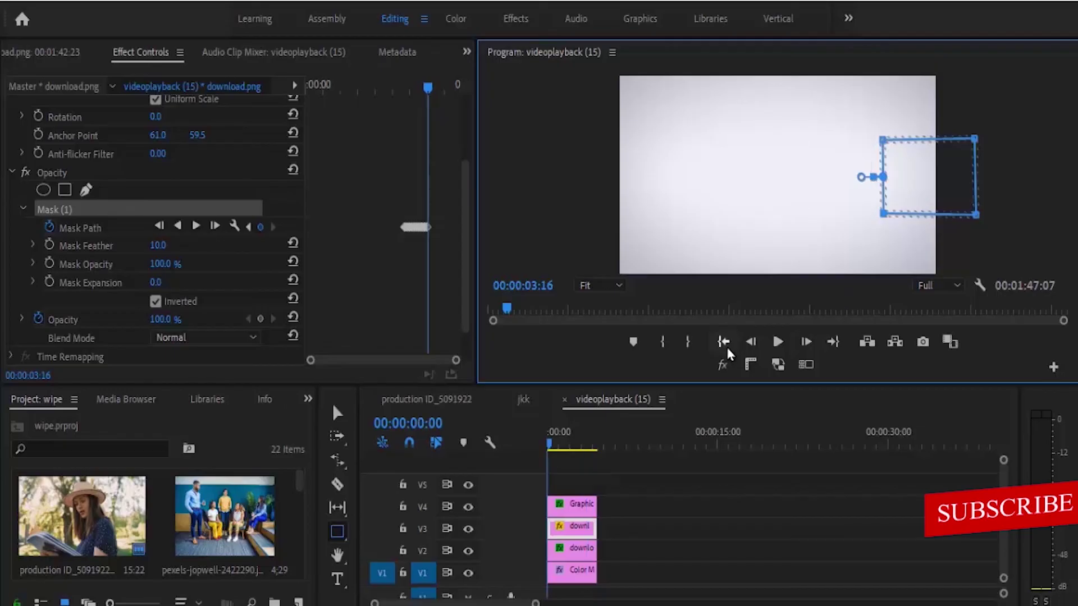
pyautogui.click(640, 478)
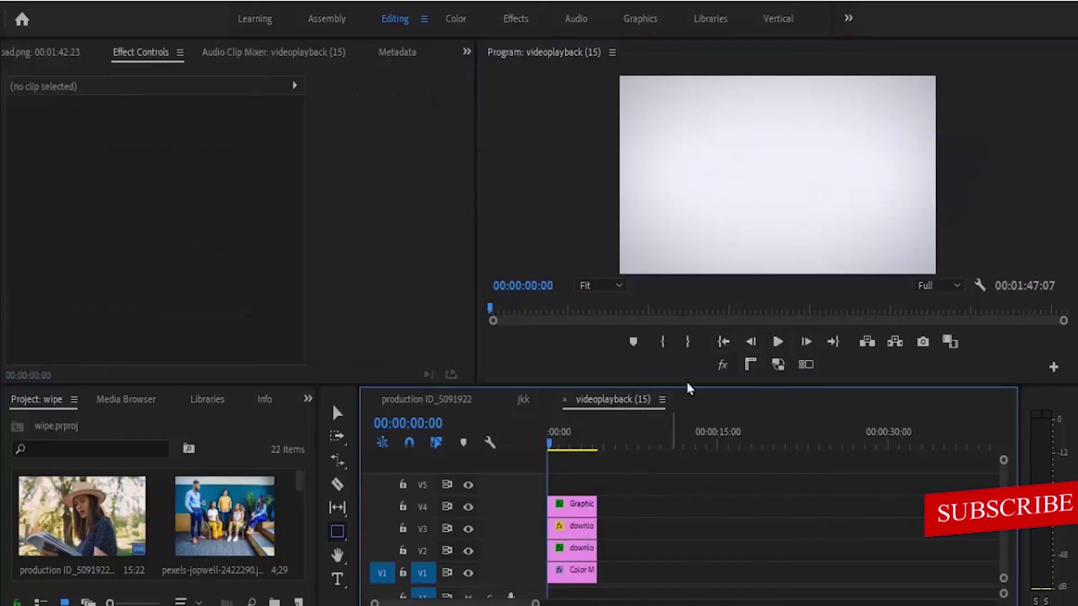
pyautogui.click(780, 345)
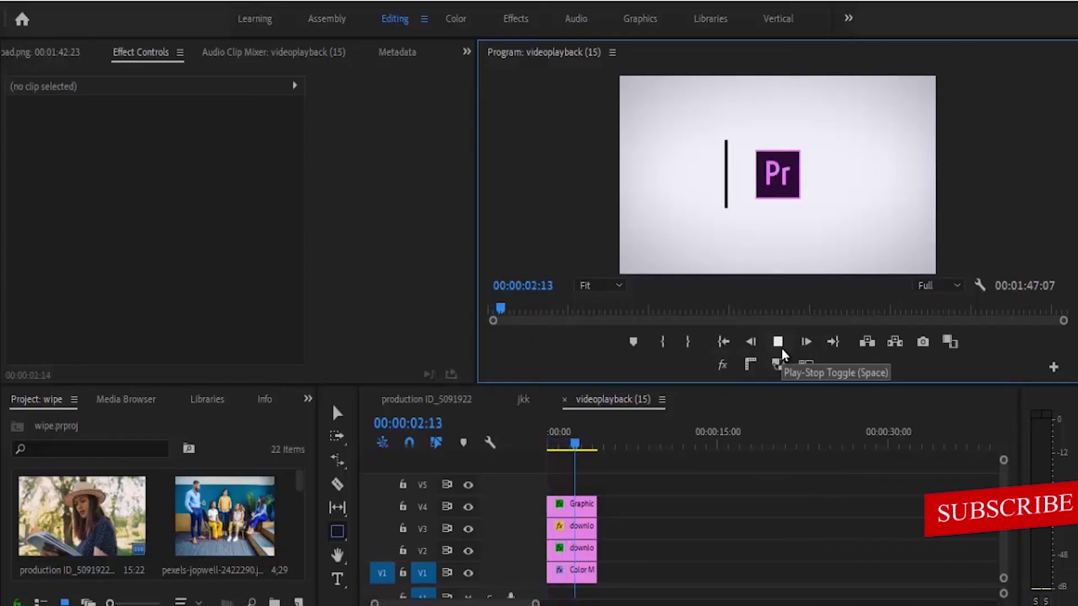
pyautogui.click(779, 348)
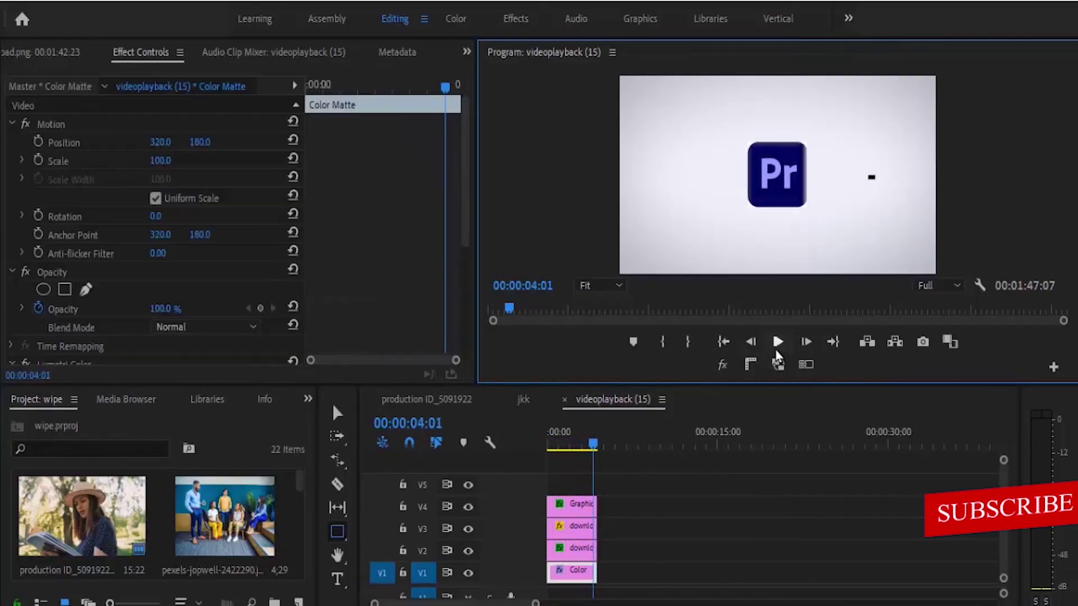
pyautogui.click(777, 349)
pyautogui.click(777, 348)
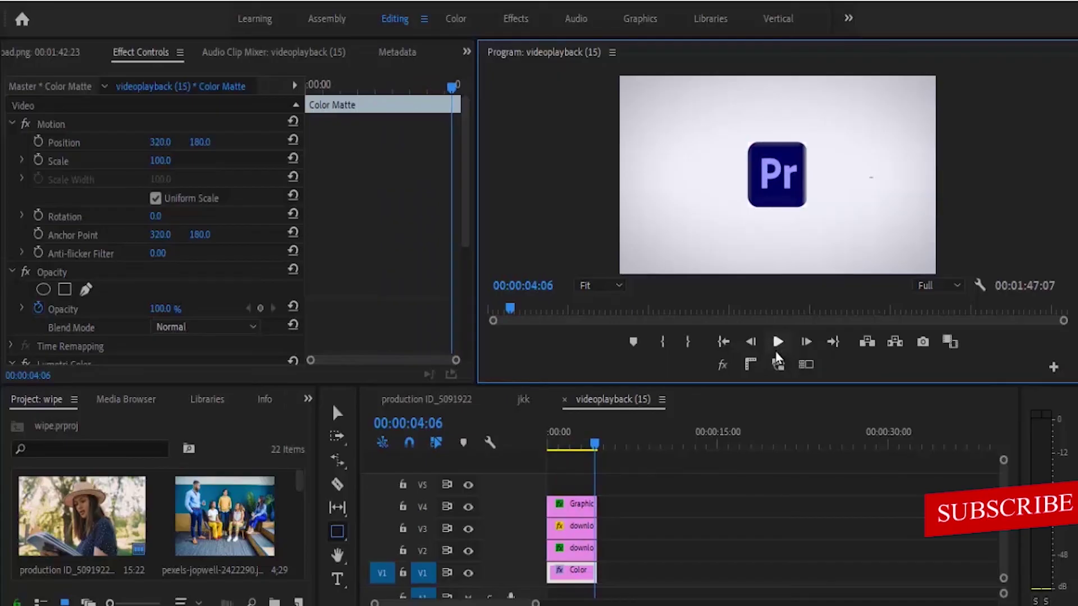